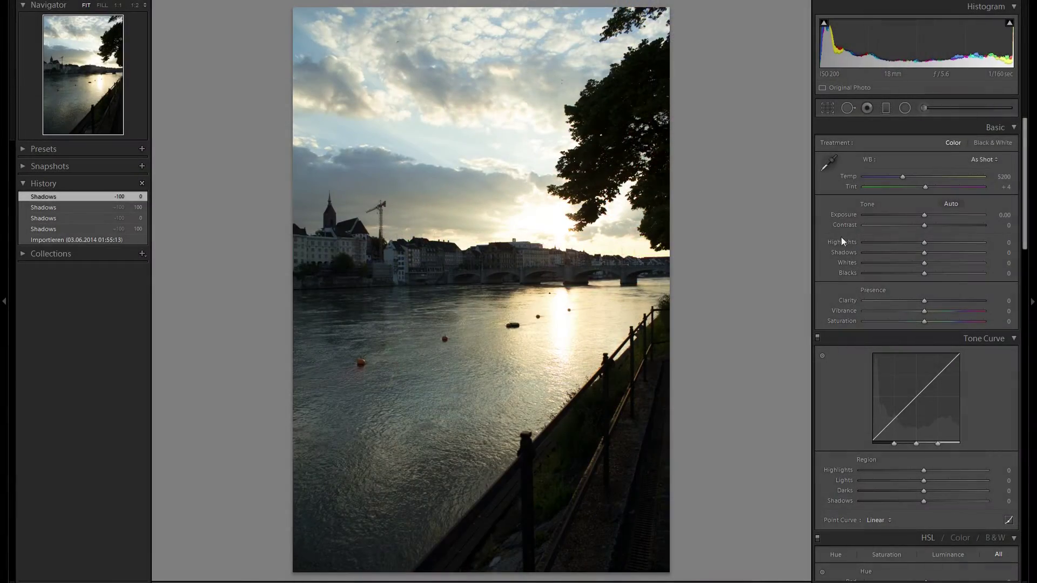
# Balance the photo's tones with Shadows at +100, Highlights at -80, Whites at +16 and Blacks at -33.
pyautogui.moveTo(922, 254); pyautogui.dragTo(1018, 260)
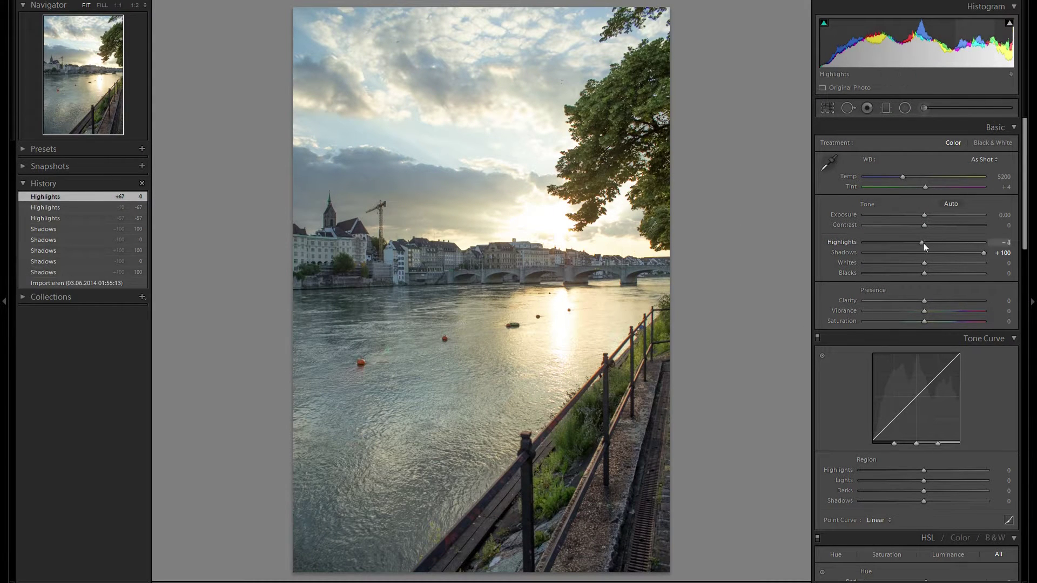
pyautogui.moveTo(923, 243); pyautogui.dragTo(911, 276)
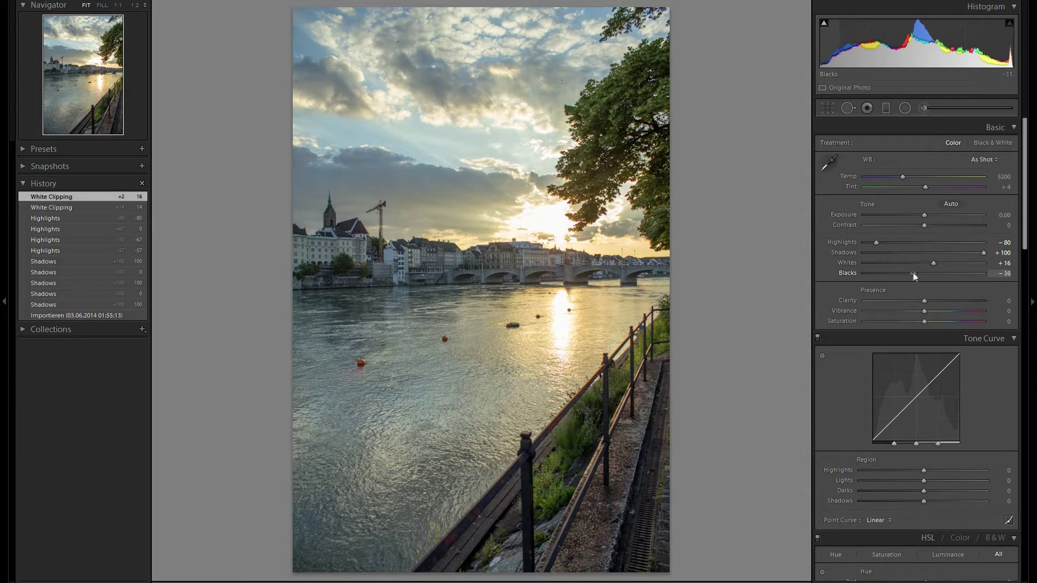
pyautogui.moveTo(909, 271); pyautogui.dragTo(905, 271)
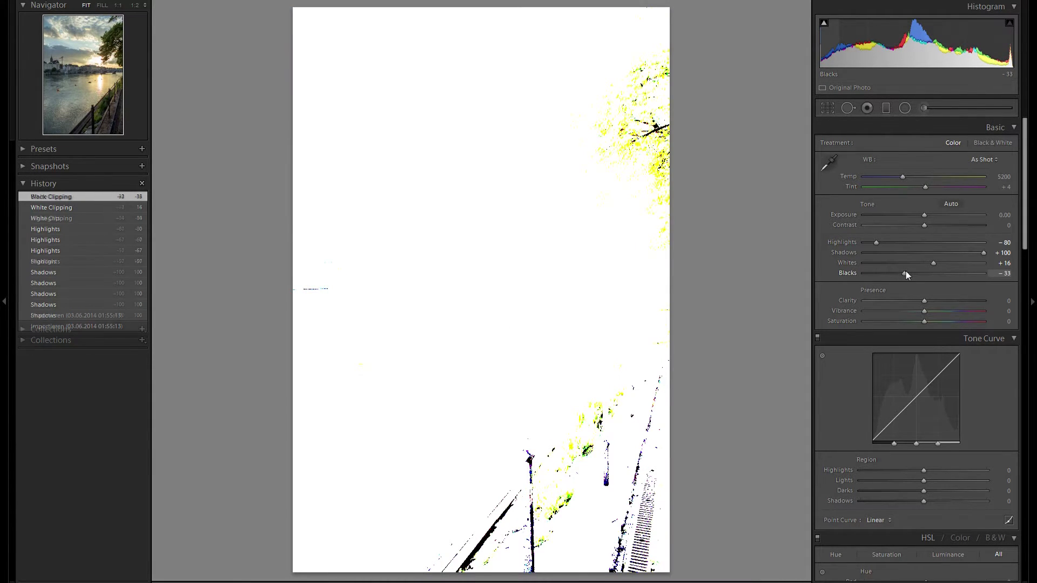
# Soften the image by setting Contrast to -29 and Clarity to -14.
pyautogui.moveTo(915, 227)
pyautogui.mouseDown()
pyautogui.moveTo(965, 225)
pyautogui.moveTo(917, 231)
pyautogui.mouseUp()
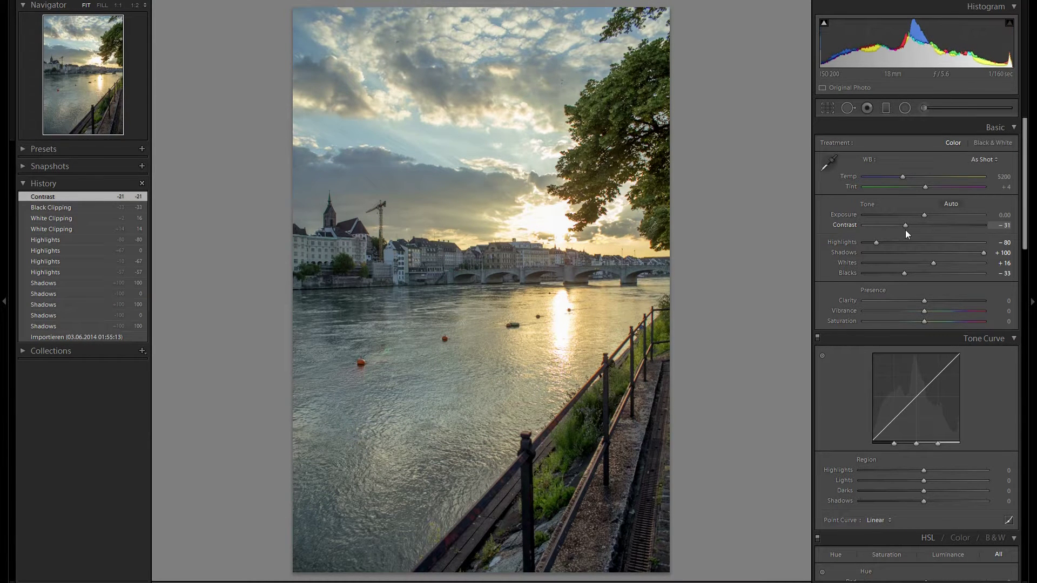
pyautogui.moveTo(905, 229); pyautogui.dragTo(906, 229)
pyautogui.moveTo(914, 300); pyautogui.dragTo(939, 301)
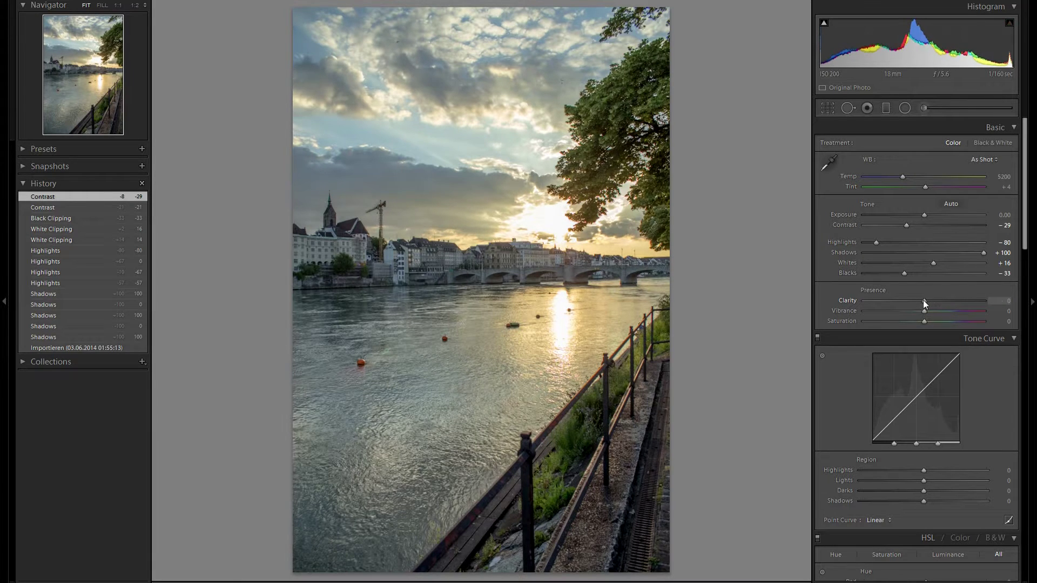
pyautogui.moveTo(927, 299); pyautogui.dragTo(908, 300)
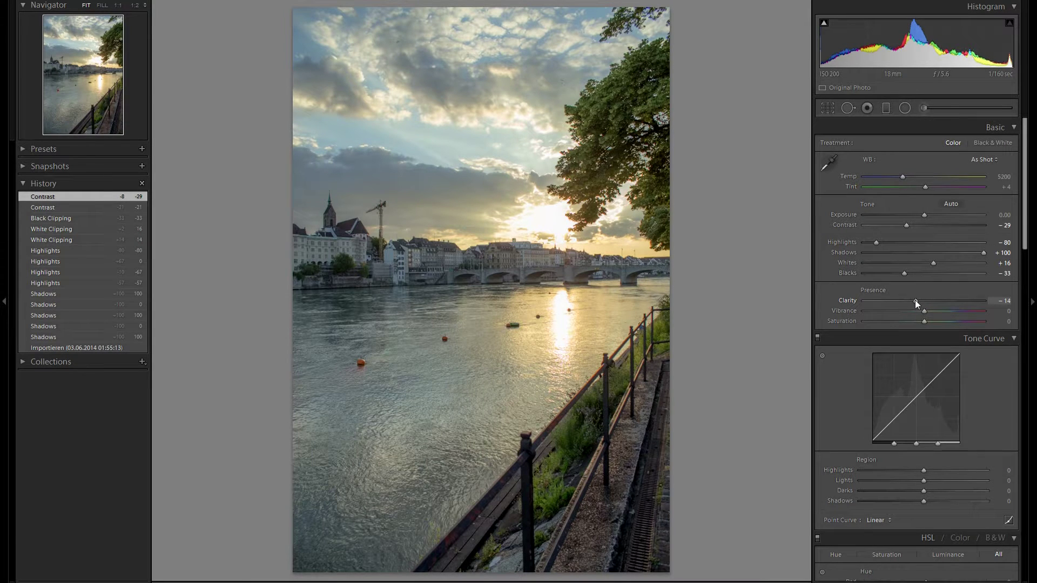
pyautogui.moveTo(915, 300); pyautogui.dragTo(915, 300)
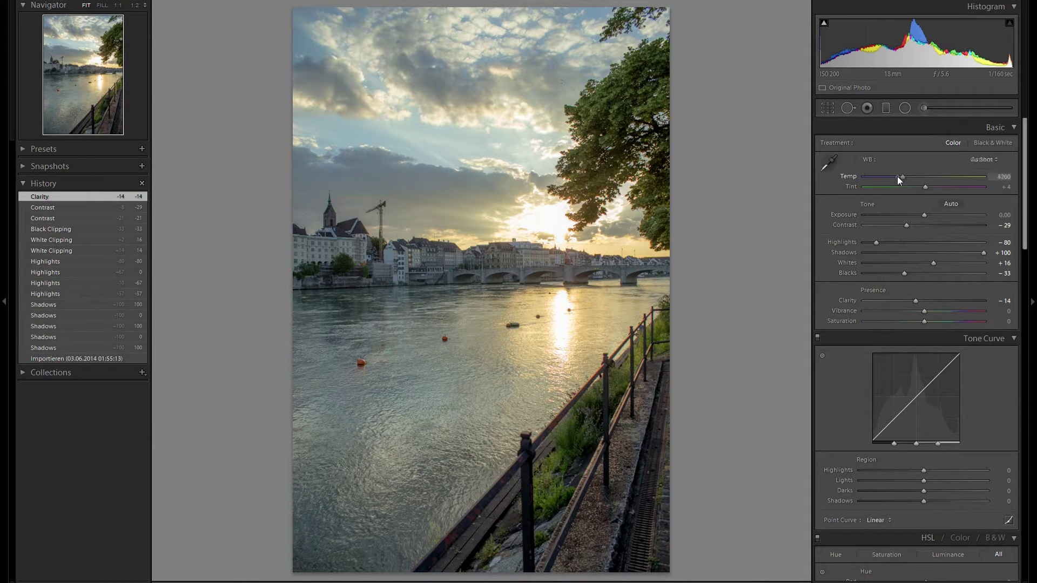
# Set the white balance to temperature 4760 and tint +37, and set Vibrance to +13.
pyautogui.moveTo(898, 177)
pyautogui.mouseDown()
pyautogui.moveTo(949, 186)
pyautogui.moveTo(898, 177)
pyautogui.mouseUp()
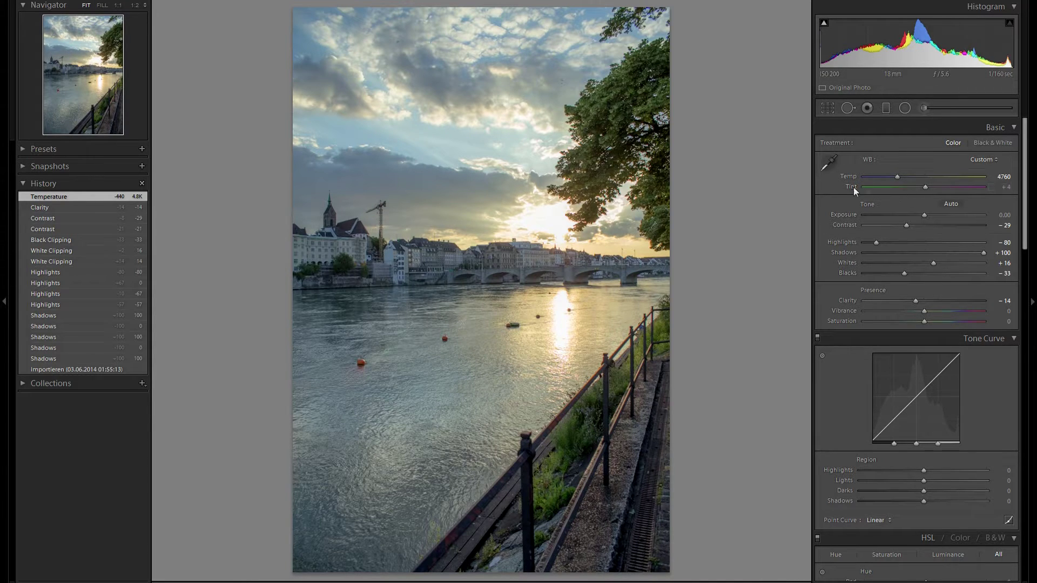
pyautogui.moveTo(924, 189); pyautogui.dragTo(937, 190)
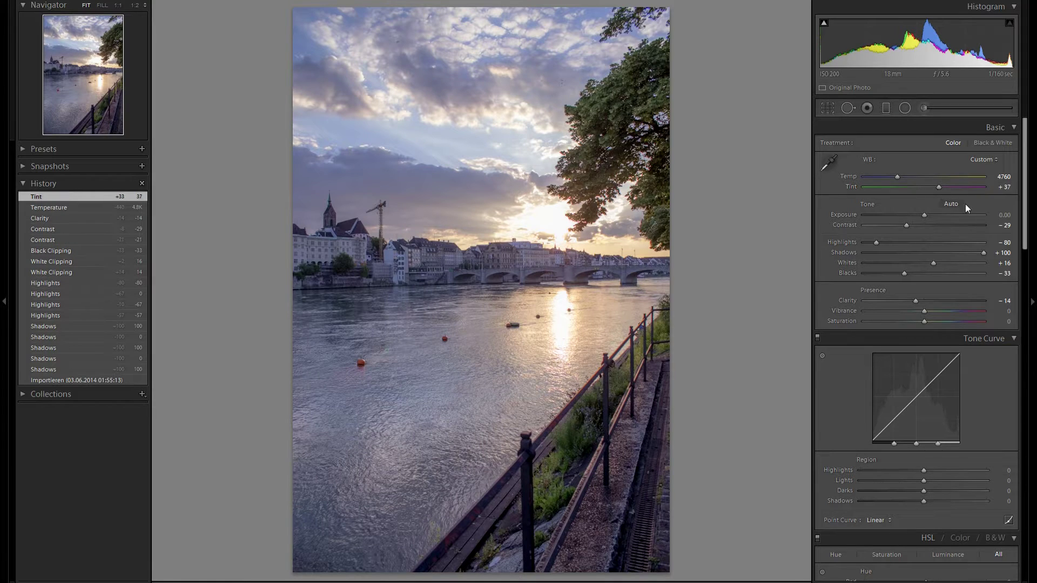
pyautogui.scroll(-4, 965, 203)
pyautogui.moveTo(925, 203)
pyautogui.mouseDown()
pyautogui.moveTo(897, 202)
pyautogui.moveTo(933, 206)
pyautogui.mouseUp()
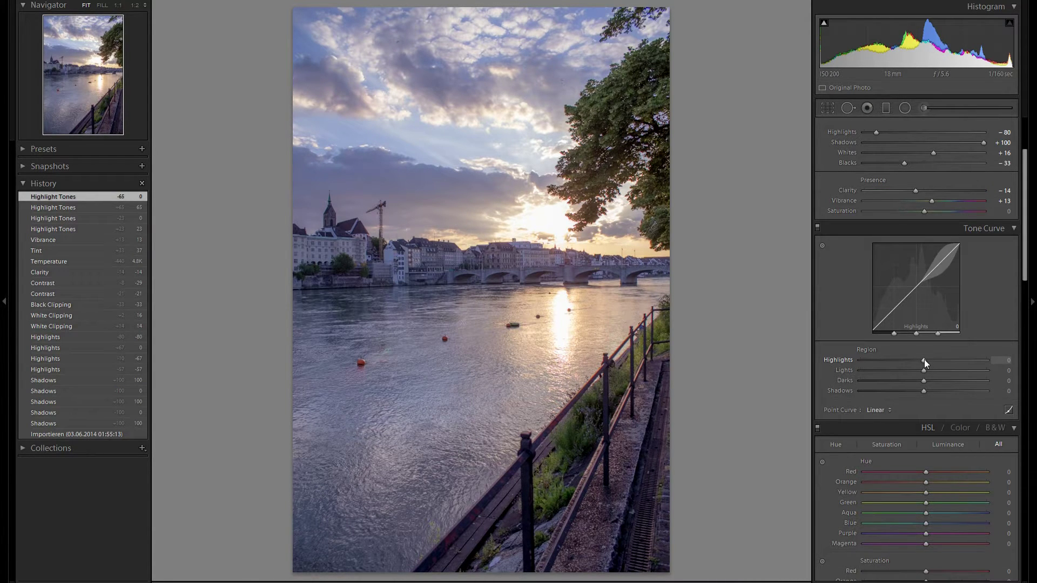
# Shape the tone curve with Highlights at +78, Lights at 0, Darks at -7 and Shadows at -25.
pyautogui.moveTo(925, 359); pyautogui.dragTo(972, 368)
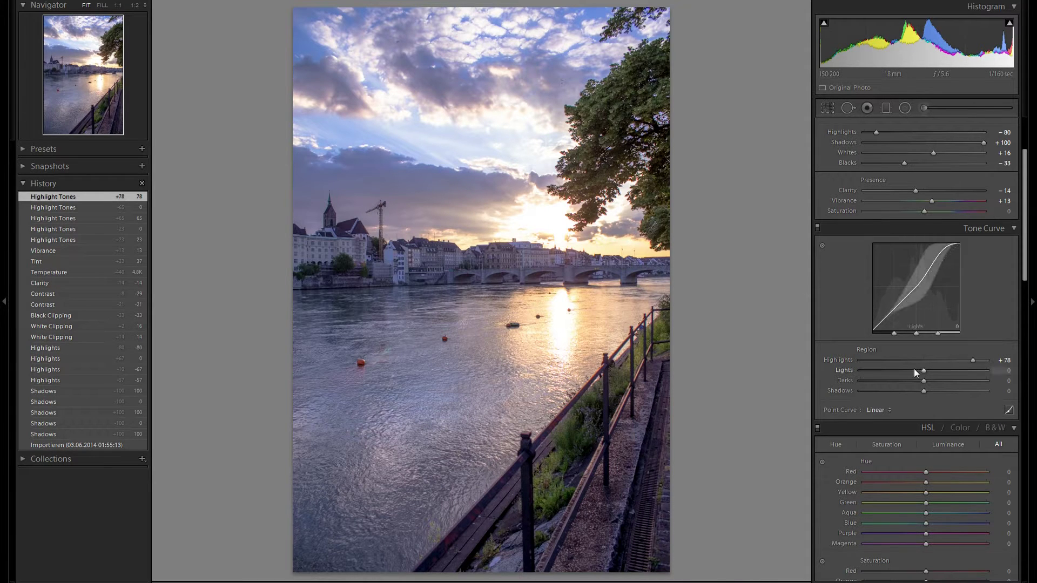
pyautogui.moveTo(925, 371)
pyautogui.mouseDown()
pyautogui.moveTo(902, 370)
pyautogui.moveTo(939, 374)
pyautogui.moveTo(928, 374)
pyautogui.mouseUp()
pyautogui.doubleClick(845, 369)
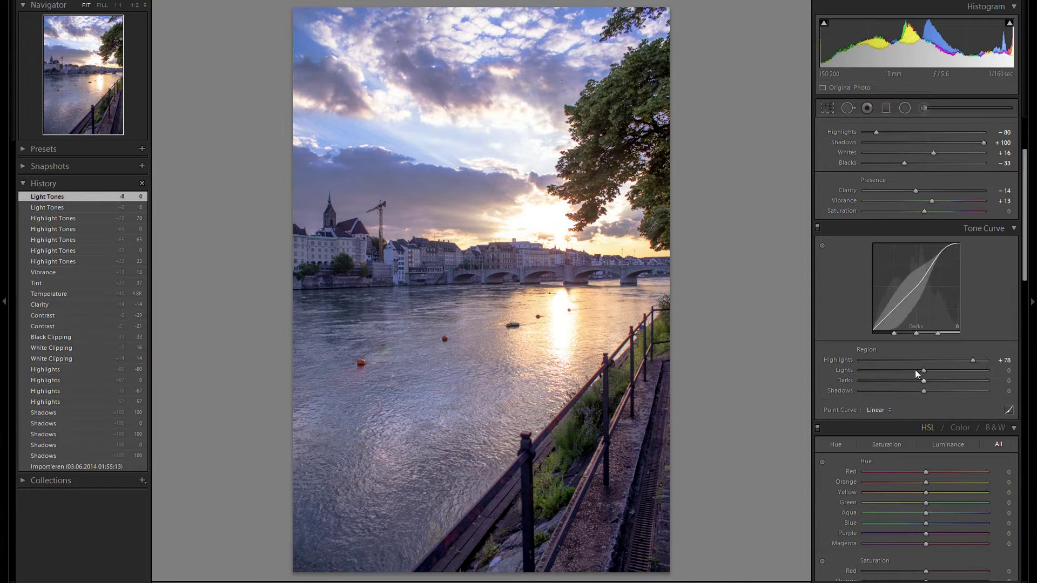
pyautogui.moveTo(924, 382)
pyautogui.mouseDown()
pyautogui.moveTo(909, 380)
pyautogui.moveTo(930, 381)
pyautogui.moveTo(919, 384)
pyautogui.mouseUp()
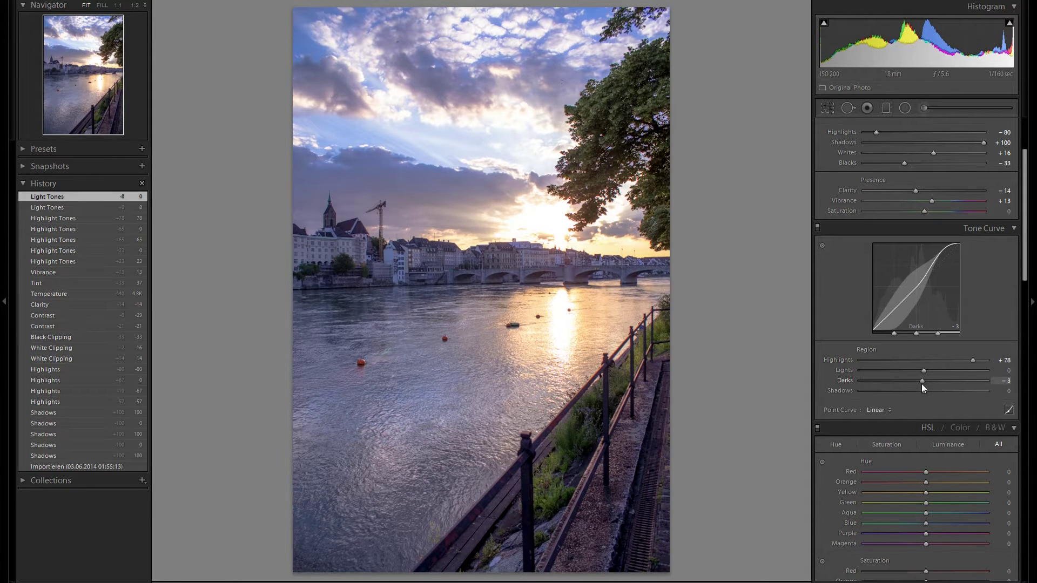
pyautogui.moveTo(920, 383); pyautogui.dragTo(919, 383)
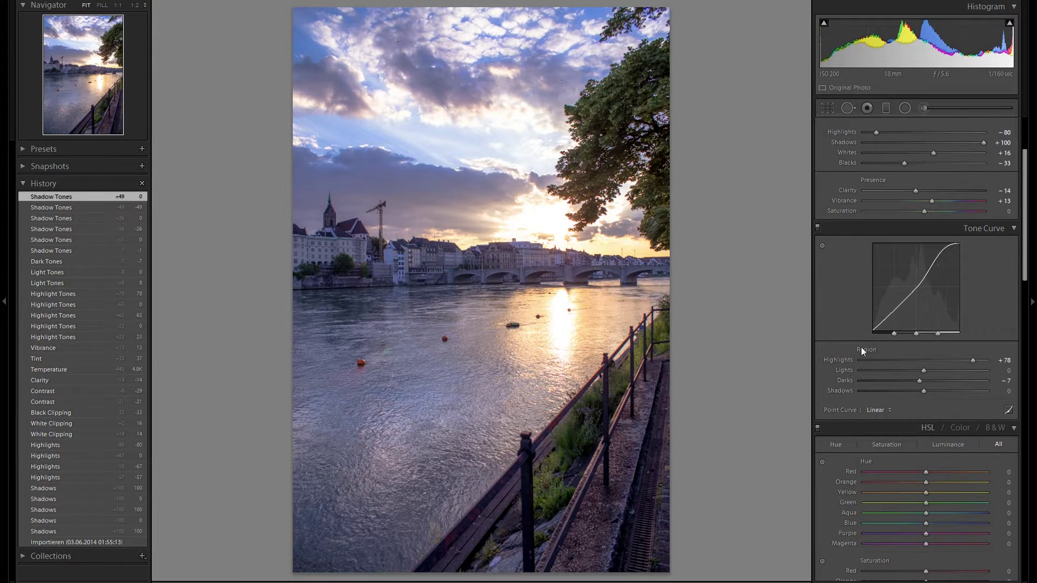
pyautogui.moveTo(925, 393)
pyautogui.mouseDown()
pyautogui.moveTo(902, 394)
pyautogui.moveTo(966, 397)
pyautogui.moveTo(909, 399)
pyautogui.mouseUp()
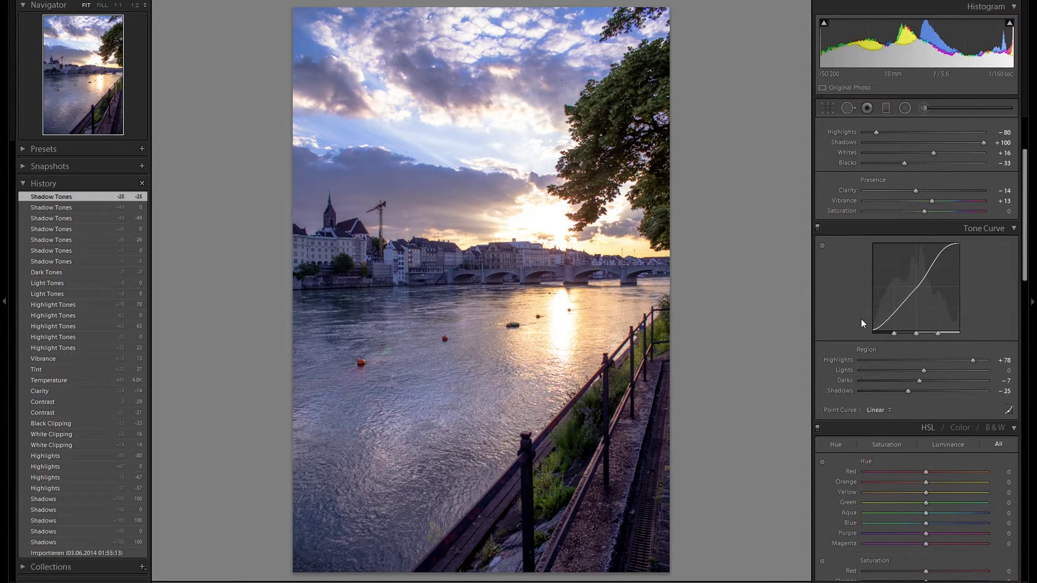
# Try shifting the sky's blue hue to +54 with the HSL targeted adjustment, and reset the blue and purple hues.
pyautogui.scroll(-5, 864, 319)
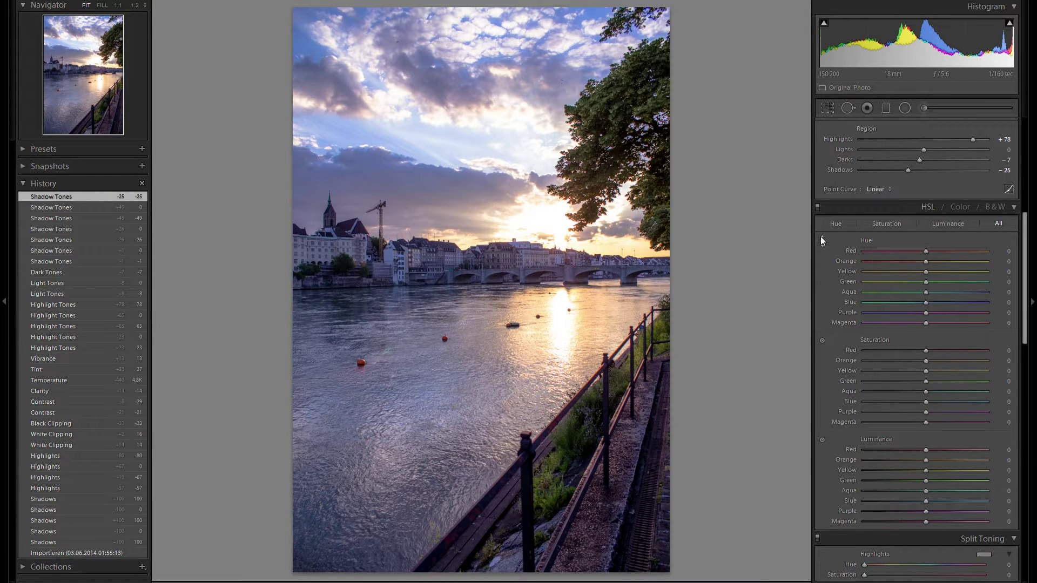
pyautogui.click(822, 241)
pyautogui.moveTo(471, 142); pyautogui.dragTo(426, 96)
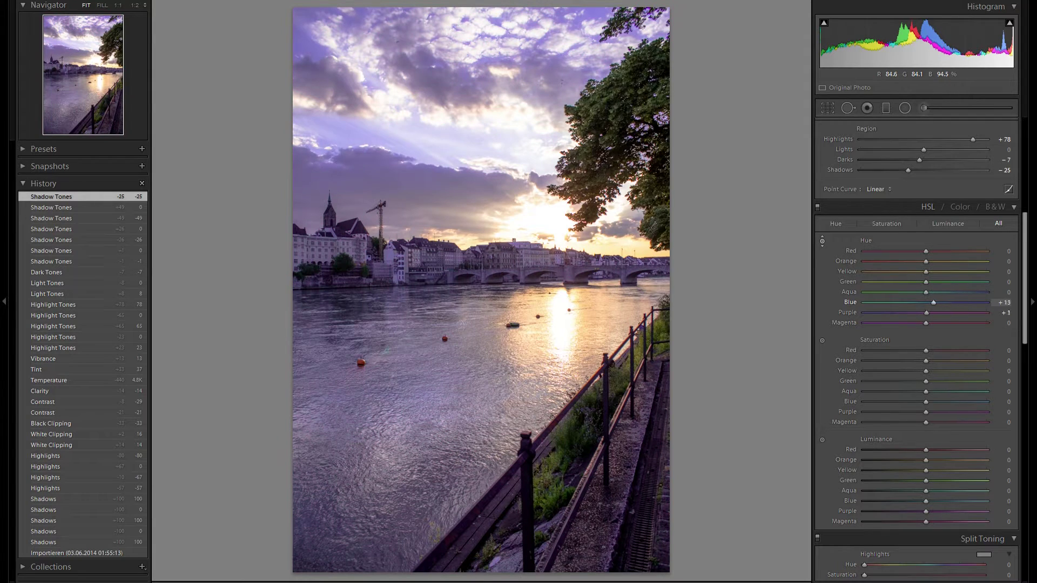
pyautogui.moveTo(426, 142); pyautogui.dragTo(427, 99)
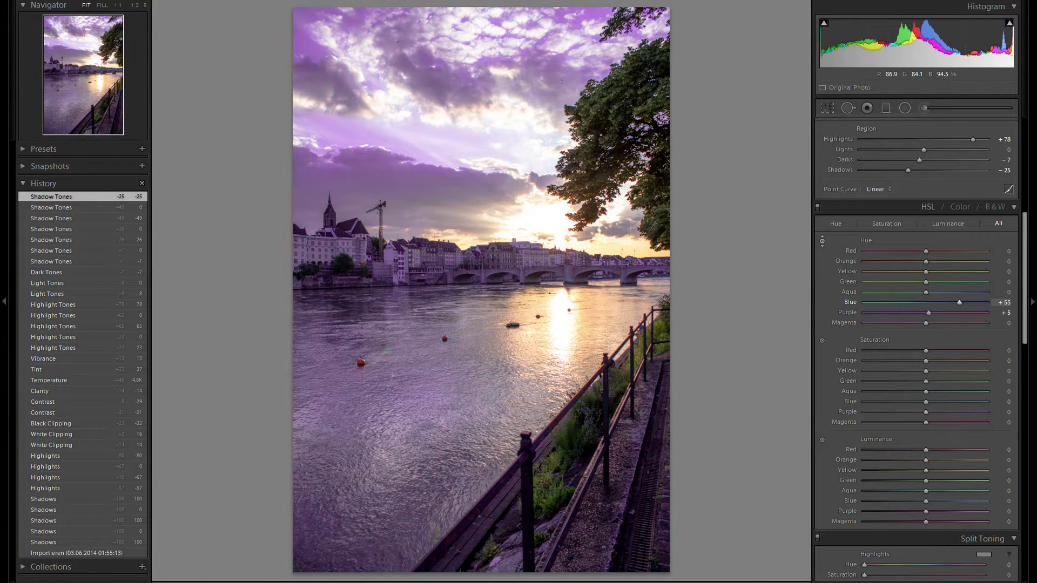
pyautogui.doubleClick(849, 301)
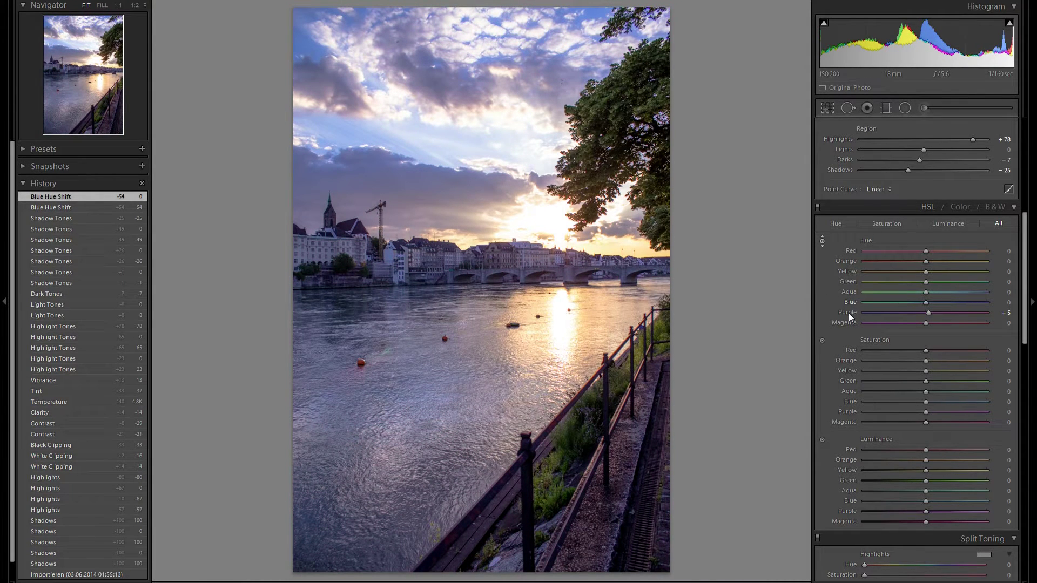
pyautogui.doubleClick(848, 313)
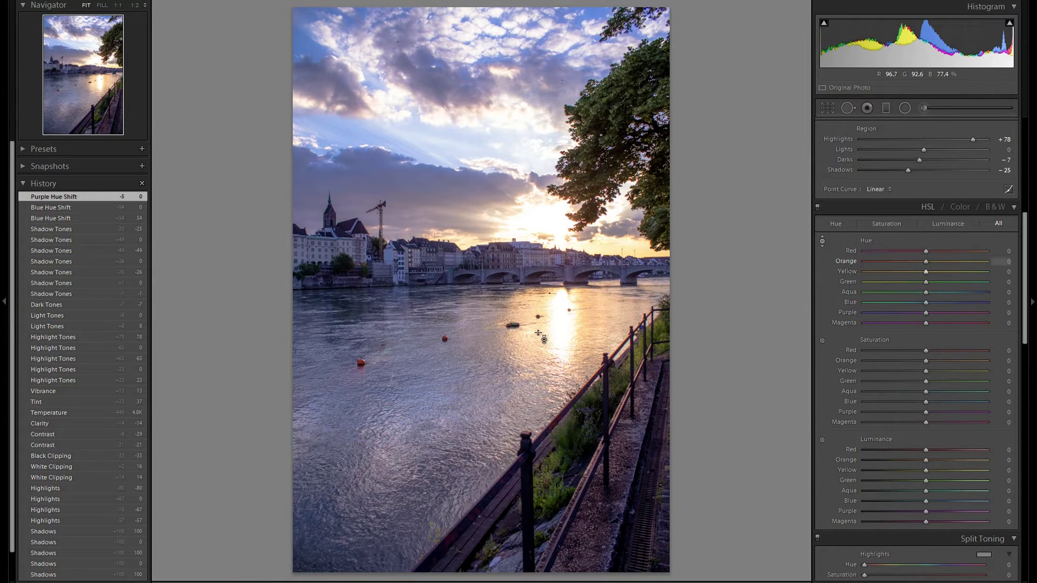
# Using the sun's reflection on the water, set the orange hue to -7, yellow hue to -6, and both colours' saturation to +8.
pyautogui.moveTo(540, 338)
pyautogui.mouseDown()
pyautogui.moveTo(540, 347)
pyautogui.moveTo(540, 327)
pyautogui.mouseUp()
pyautogui.moveTo(540, 341)
pyautogui.mouseDown()
pyautogui.moveTo(537, 321)
pyautogui.moveTo(538, 333)
pyautogui.mouseUp()
pyautogui.click(822, 340)
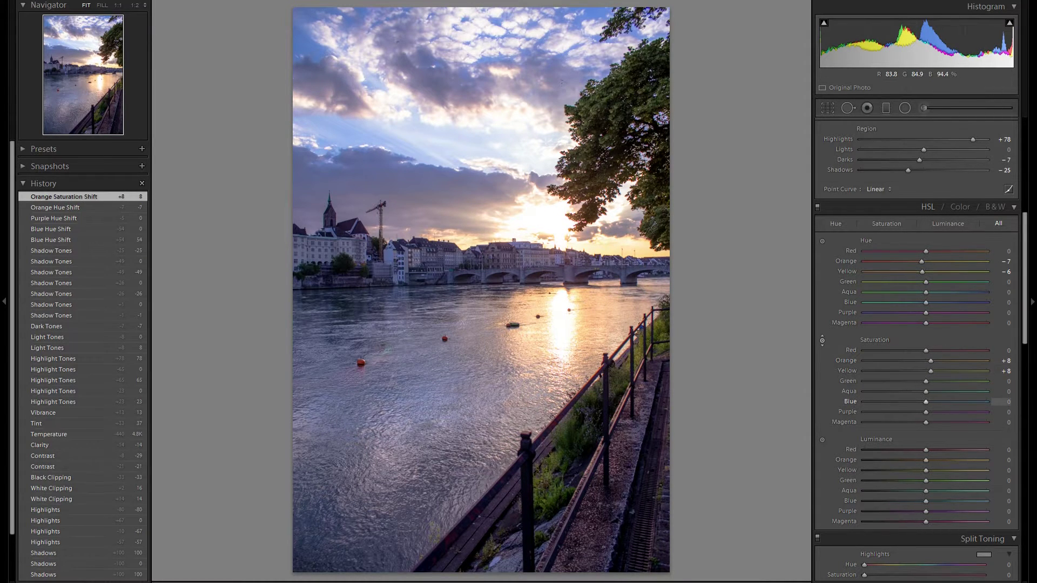
pyautogui.moveTo(420, 133)
pyautogui.mouseDown()
pyautogui.moveTo(420, 108)
pyautogui.moveTo(421, 146)
pyautogui.moveTo(421, 131)
pyautogui.mouseUp()
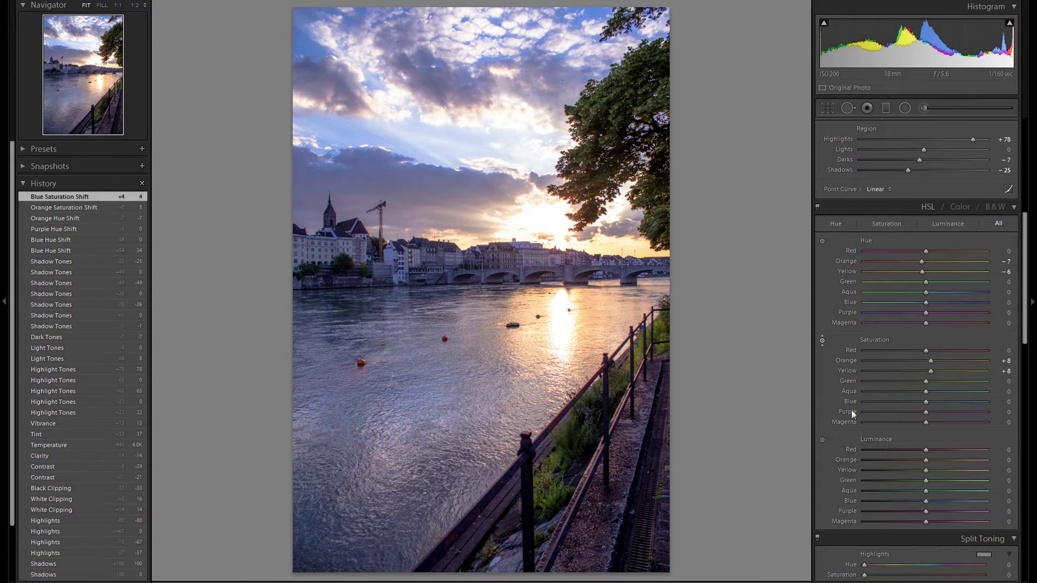
# Adjust the HSL luminance, resetting orange and yellow to 0 and darkening the sky with blue at -7 and purple at -1.
pyautogui.click(822, 440)
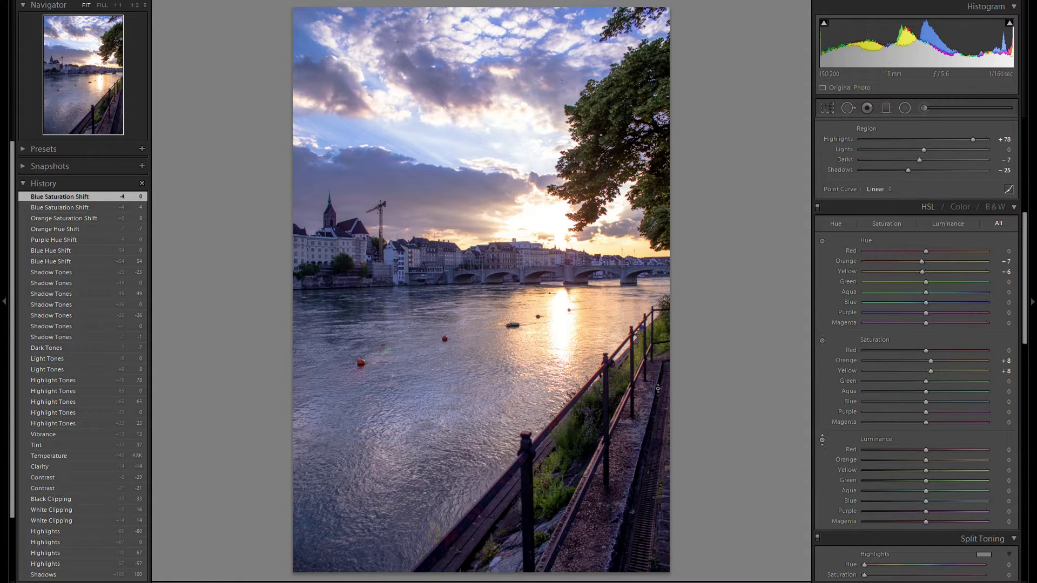
pyautogui.moveTo(525, 337)
pyautogui.mouseDown()
pyautogui.moveTo(525, 353)
pyautogui.moveTo(525, 327)
pyautogui.moveTo(525, 341)
pyautogui.mouseUp()
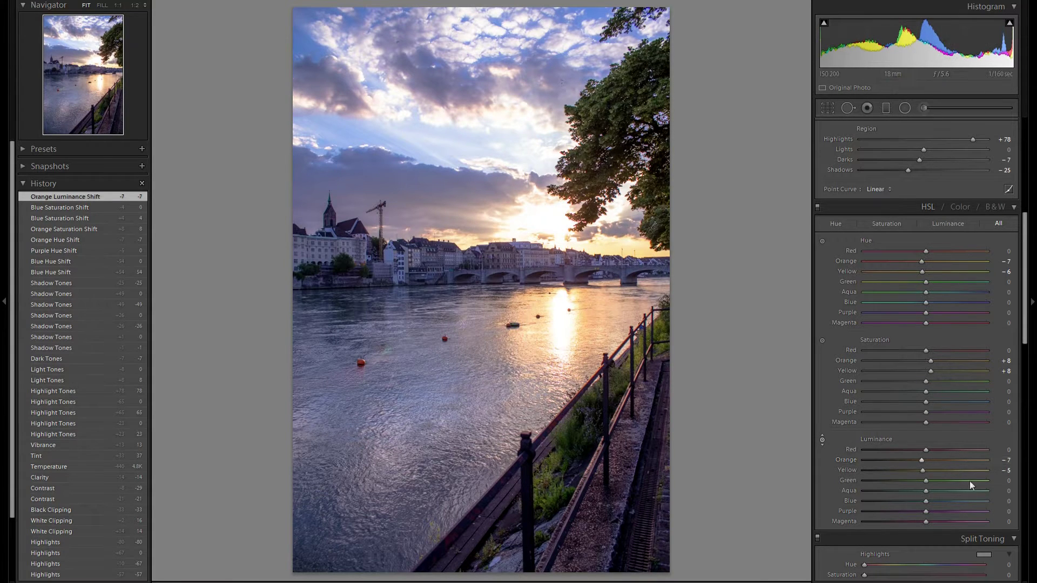
pyautogui.doubleClick(845, 459)
pyautogui.doubleClick(847, 470)
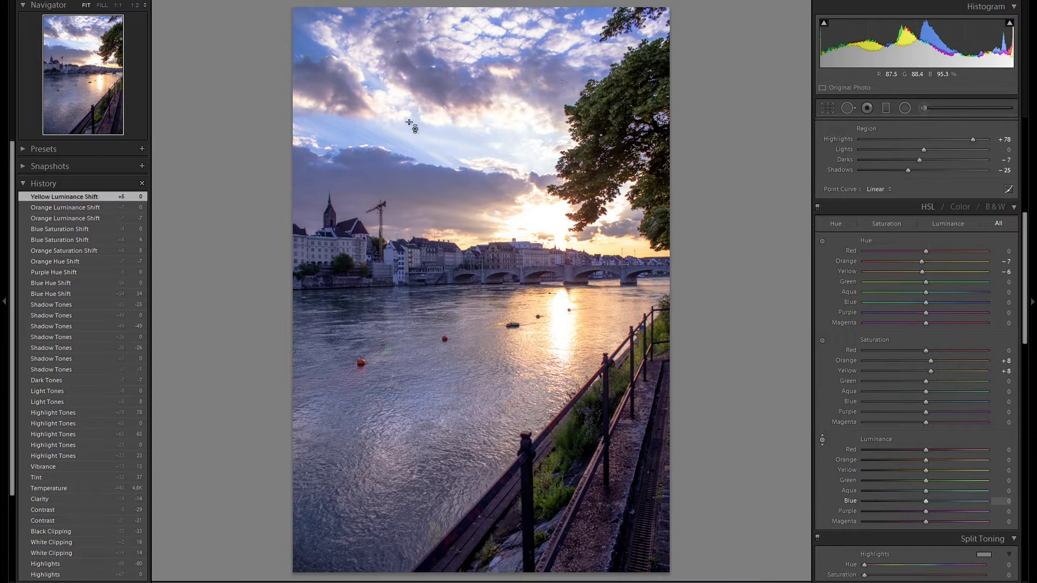
pyautogui.moveTo(409, 122)
pyautogui.mouseDown()
pyautogui.moveTo(409, 132)
pyautogui.moveTo(408, 93)
pyautogui.moveTo(409, 126)
pyautogui.mouseUp()
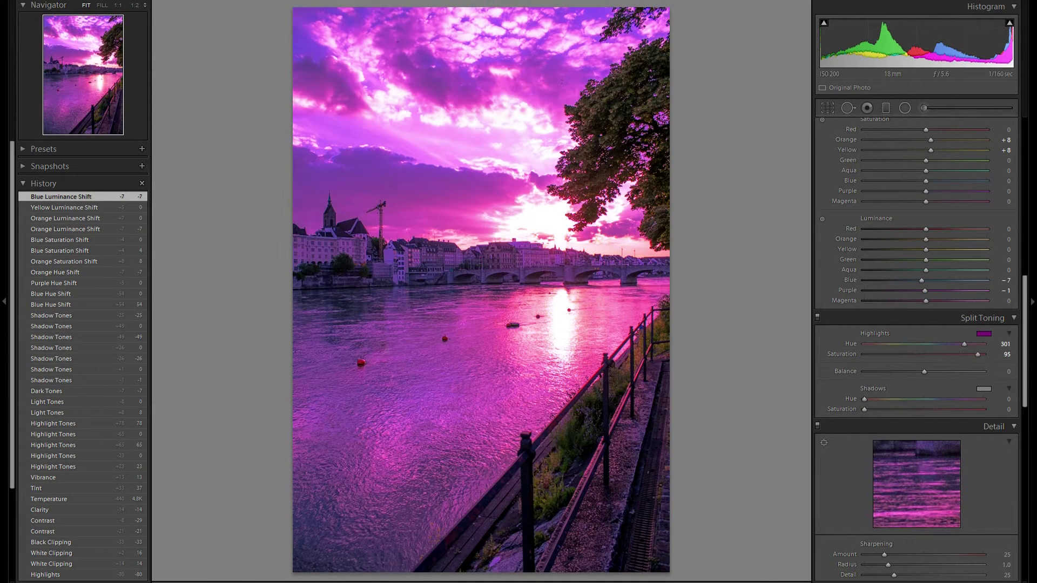
# Split-tone the highlights with hue 23 and saturation 29, and the shadows with hue 32 and saturation 15.
pyautogui.moveTo(964, 344); pyautogui.dragTo(870, 344)
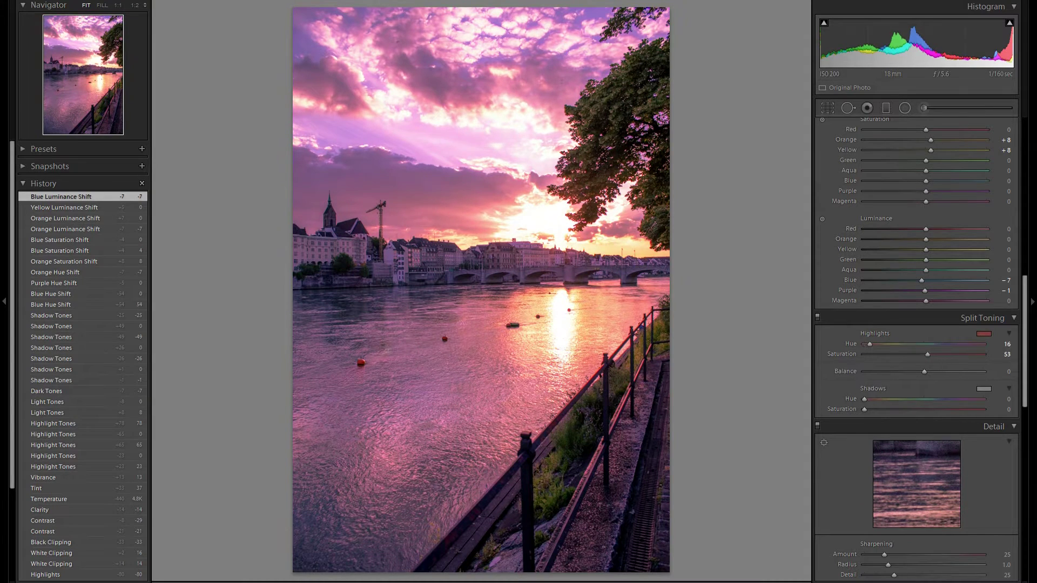
pyautogui.moveTo(984, 362); pyautogui.dragTo(984, 365)
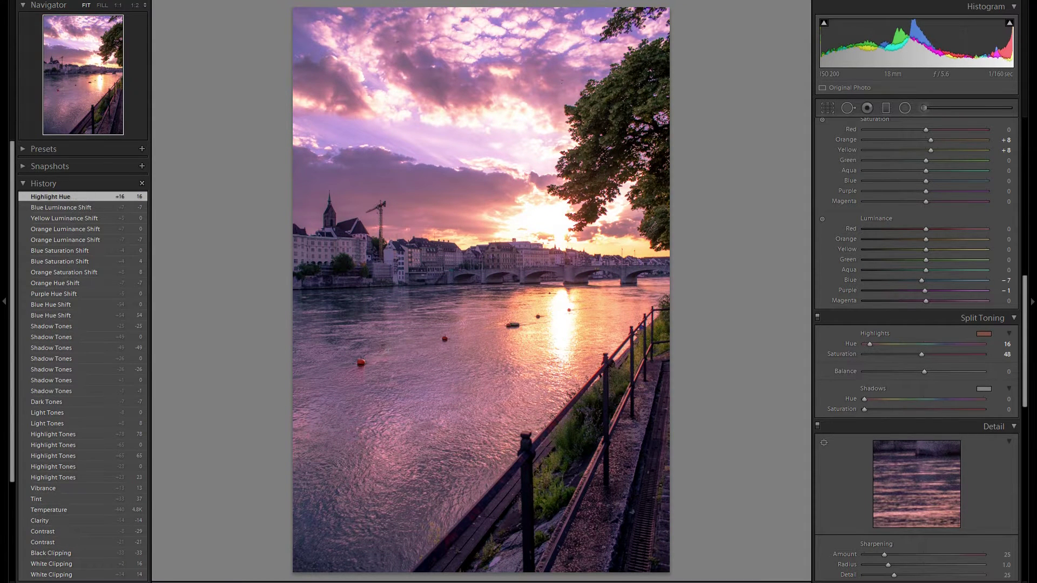
pyautogui.moveTo(921, 354); pyautogui.dragTo(872, 344)
pyautogui.moveTo(886, 355)
pyautogui.mouseDown()
pyautogui.moveTo(864, 355)
pyautogui.moveTo(899, 354)
pyautogui.mouseUp()
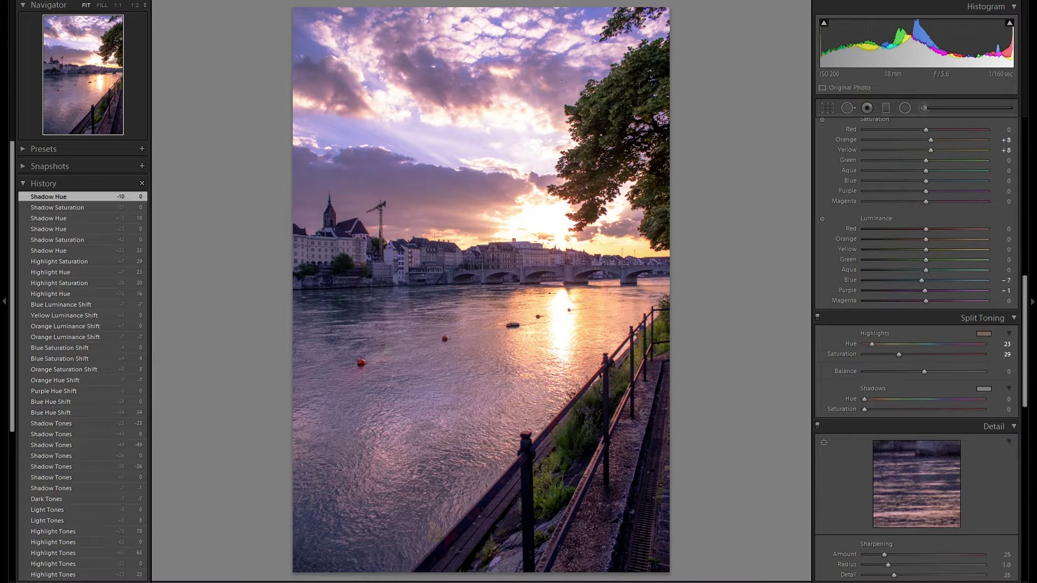
pyautogui.moveTo(864, 409); pyautogui.dragTo(908, 409)
pyautogui.moveTo(974, 399); pyautogui.dragTo(882, 409)
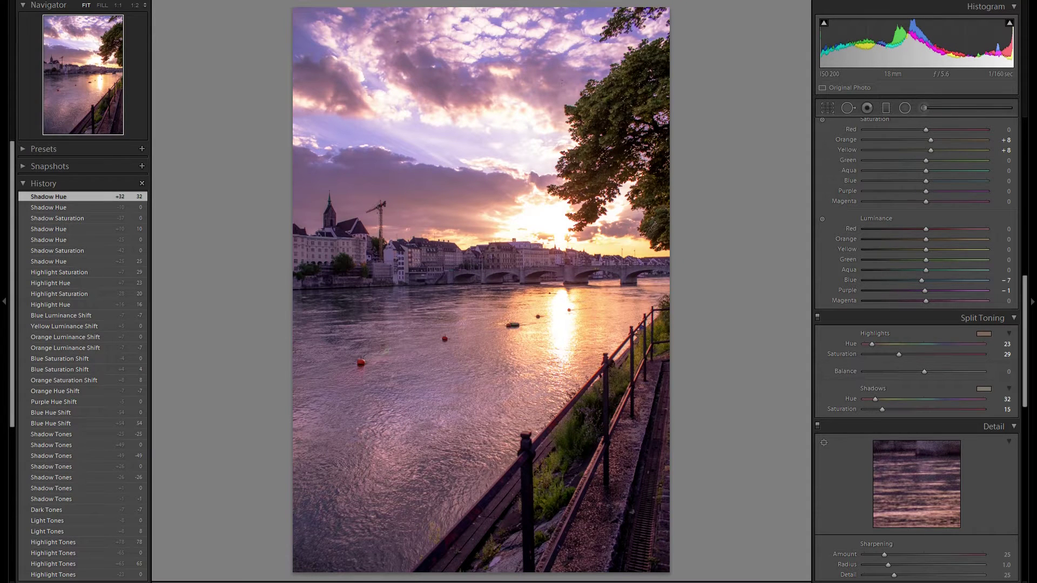
# Set the sharpening amount to 0 and view the water beside the railing at 1:1.
pyautogui.scroll(3, 880, 307)
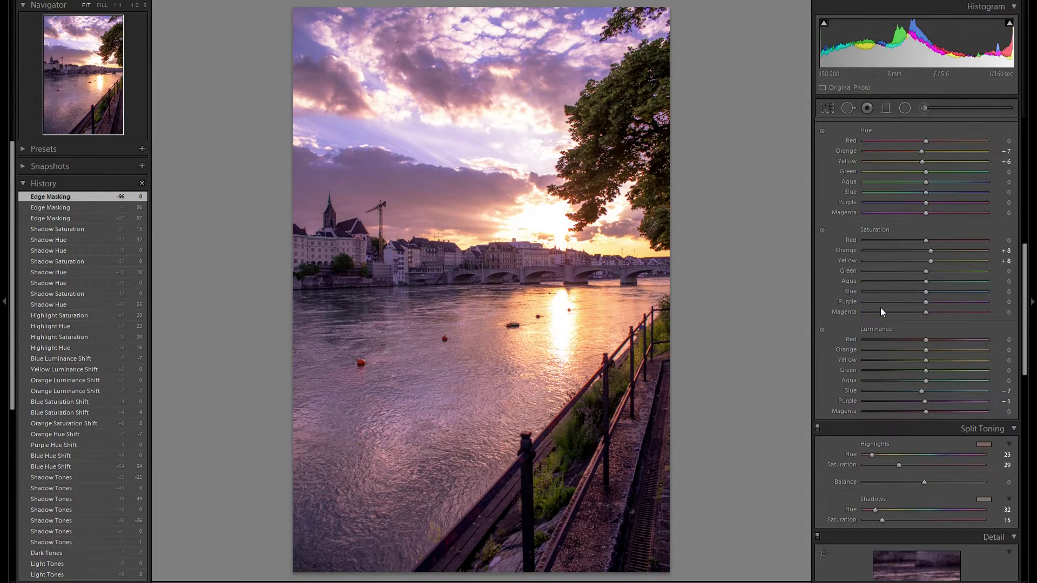
pyautogui.scroll(-3, 880, 307)
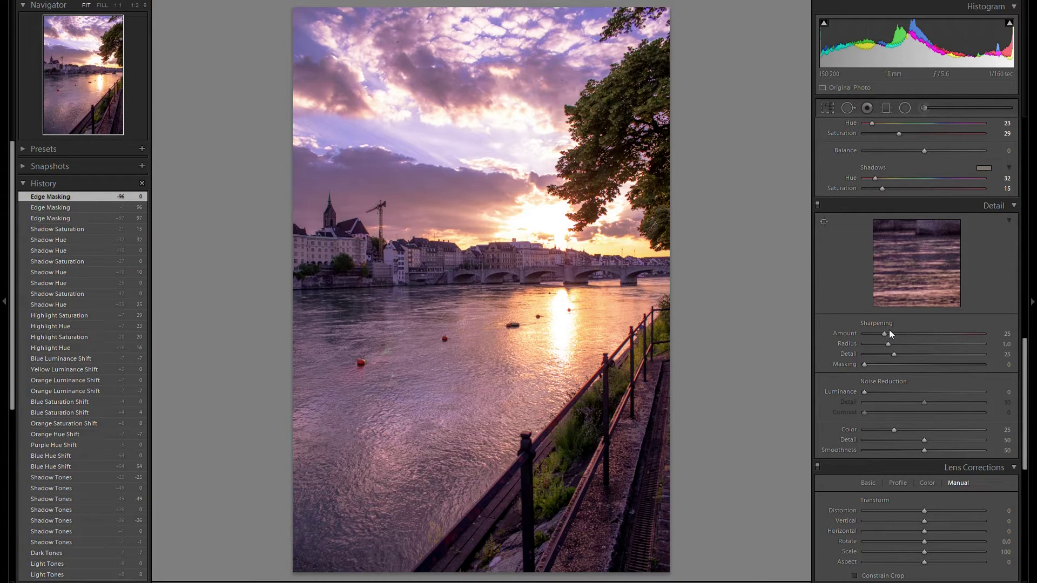
pyautogui.doubleClick(889, 330)
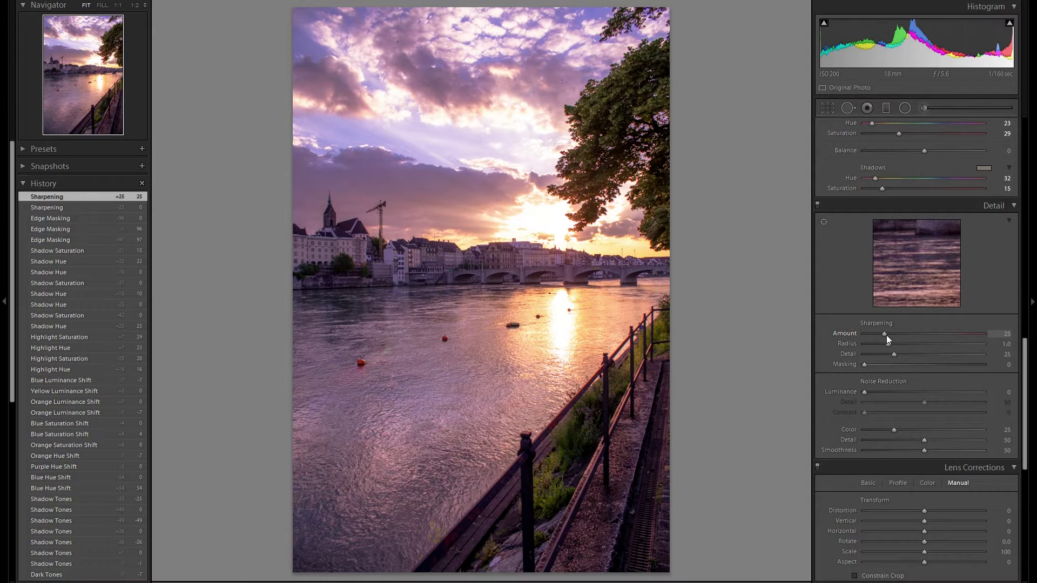
pyautogui.moveTo(886, 334); pyautogui.dragTo(856, 335)
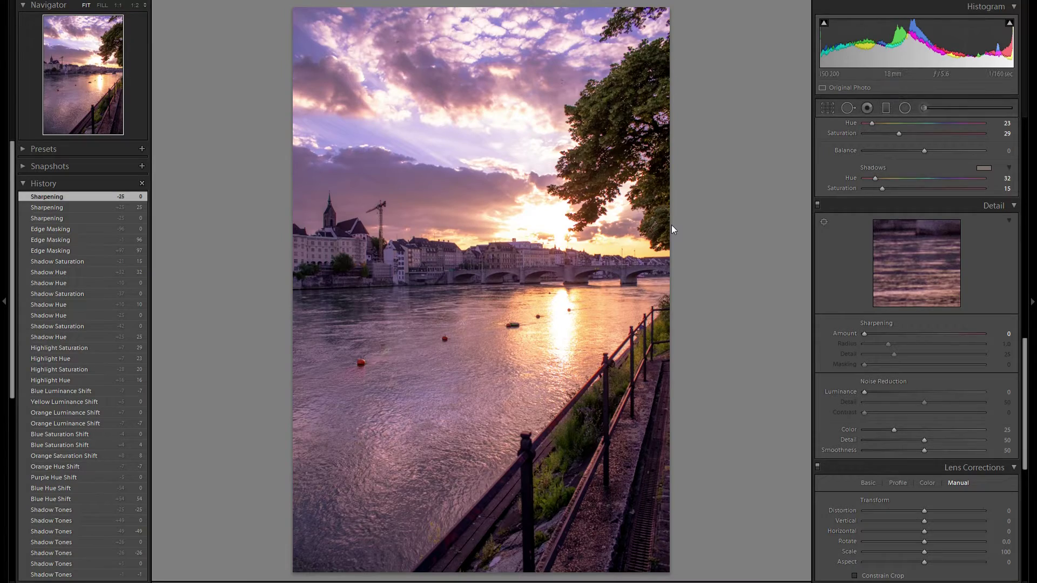
pyautogui.click(466, 437)
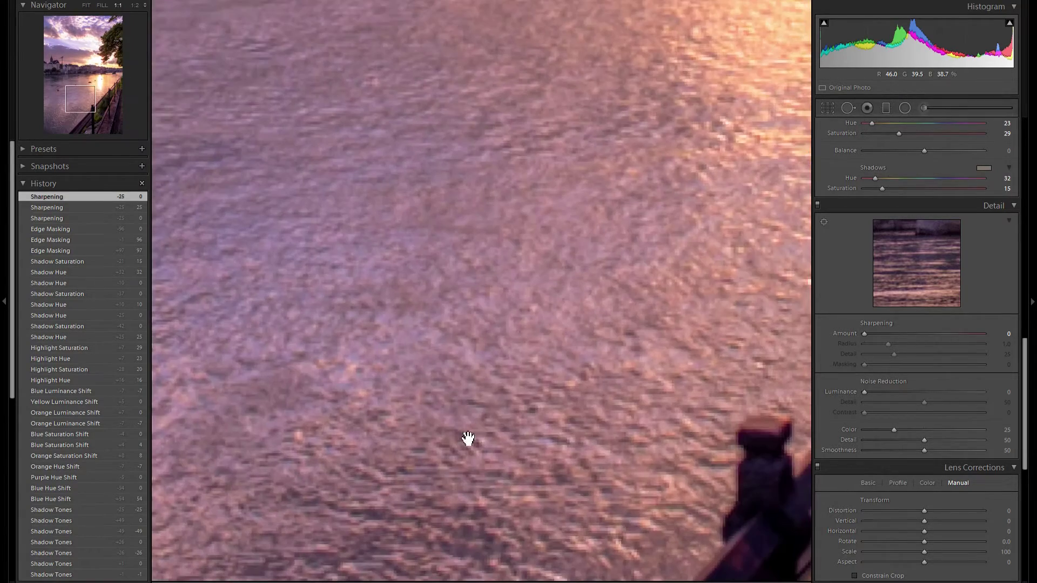
# Set the luminance noise reduction to 41, using the riverside buildings and bridge at 1:1 as reference.
pyautogui.moveTo(548, 130); pyautogui.dragTo(234, 393)
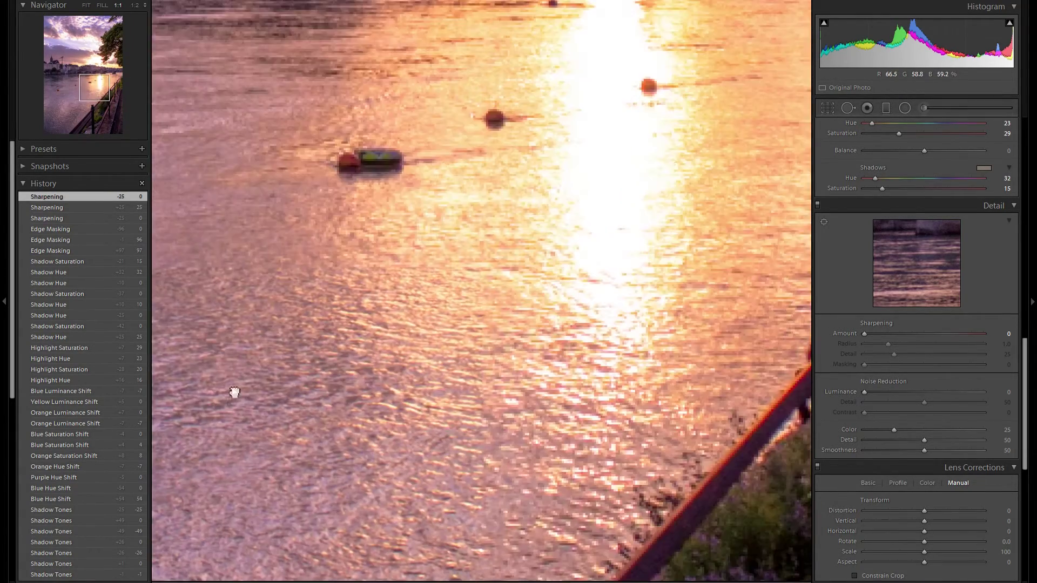
pyautogui.moveTo(694, 141); pyautogui.dragTo(484, 343)
pyautogui.moveTo(729, 162); pyautogui.dragTo(597, 280)
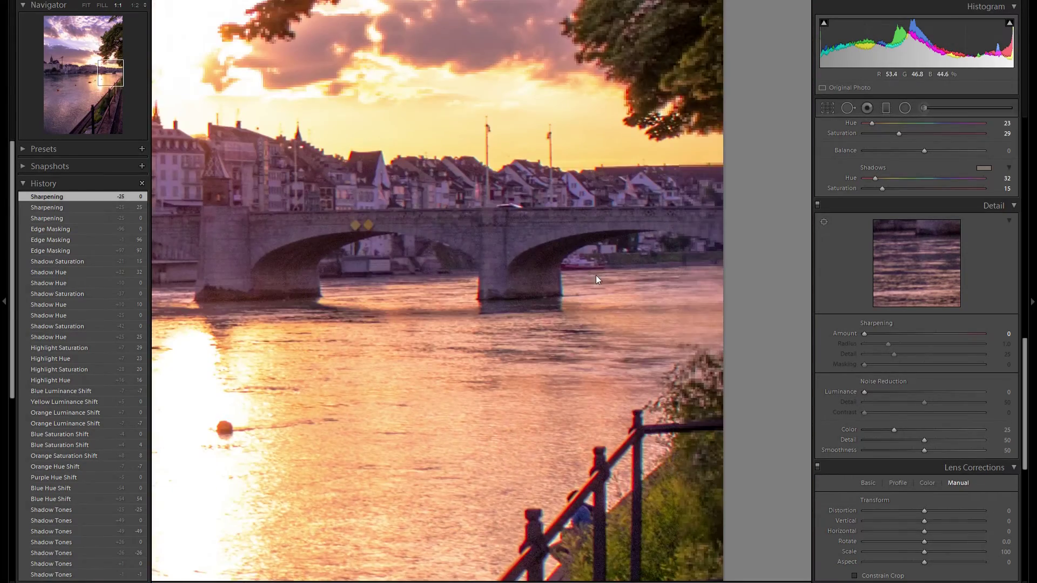
pyautogui.moveTo(346, 232); pyautogui.dragTo(599, 276)
pyautogui.moveTo(334, 266); pyautogui.dragTo(606, 264)
pyautogui.moveTo(403, 267); pyautogui.dragTo(610, 250)
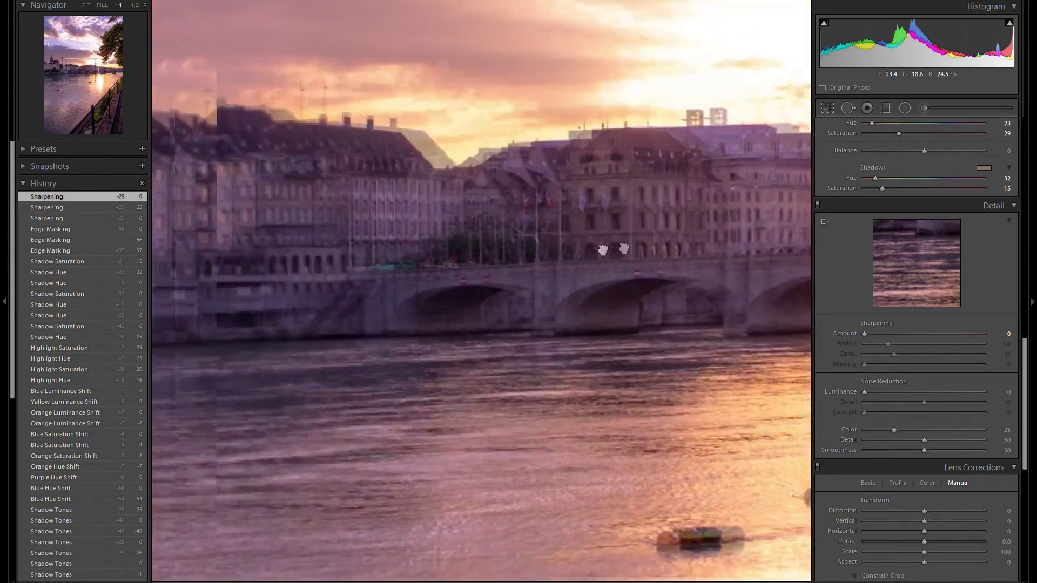
pyautogui.moveTo(424, 238); pyautogui.dragTo(558, 233)
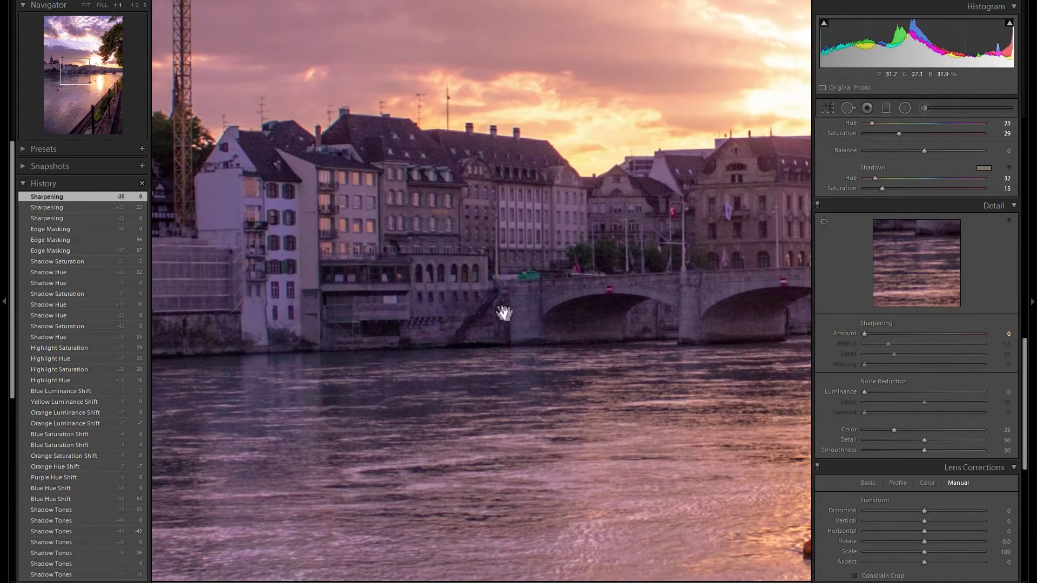
pyautogui.moveTo(899, 392); pyautogui.dragTo(906, 391)
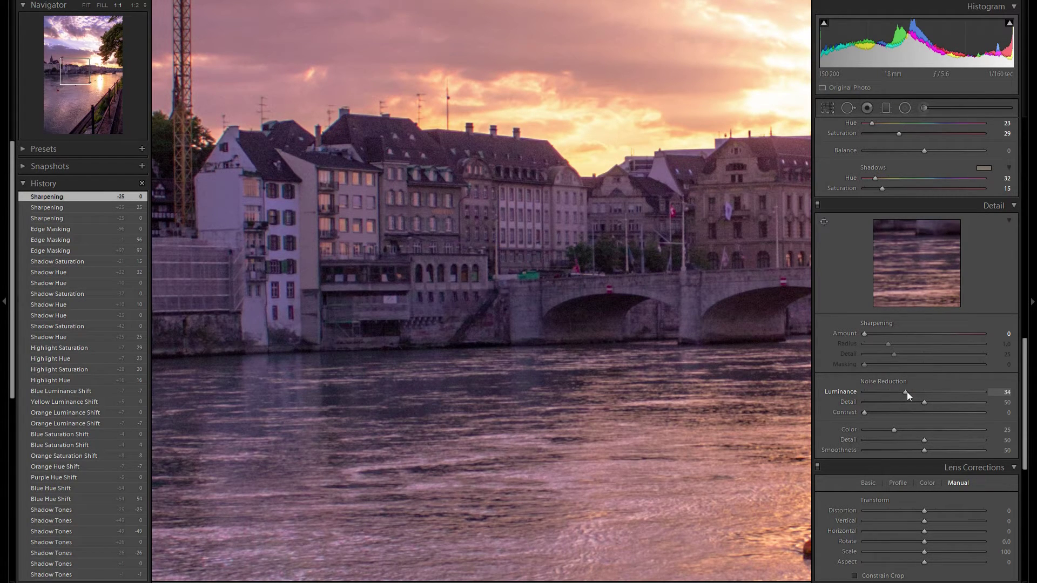
pyautogui.moveTo(906, 392); pyautogui.dragTo(918, 393)
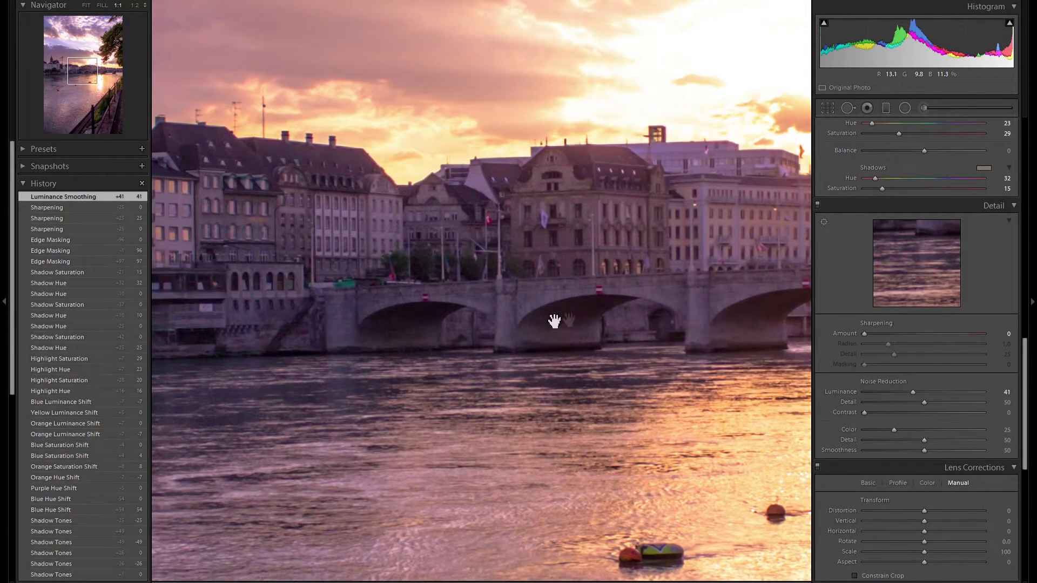
# Set the color noise reduction to 55, checking the bridge area, and return to the full-photo view.
pyautogui.moveTo(554, 324); pyautogui.dragTo(453, 319)
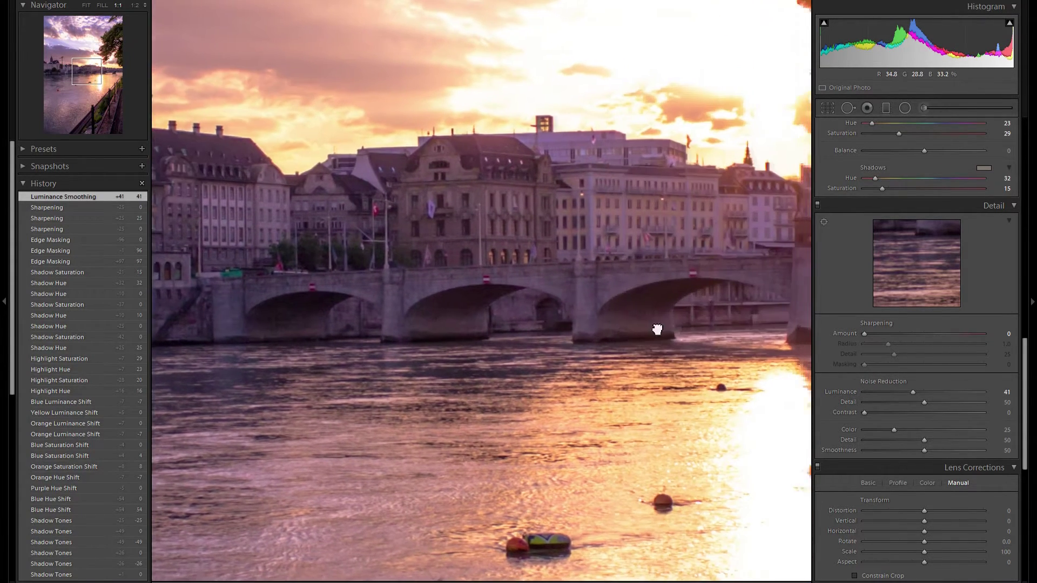
pyautogui.moveTo(655, 329); pyautogui.dragTo(626, 339)
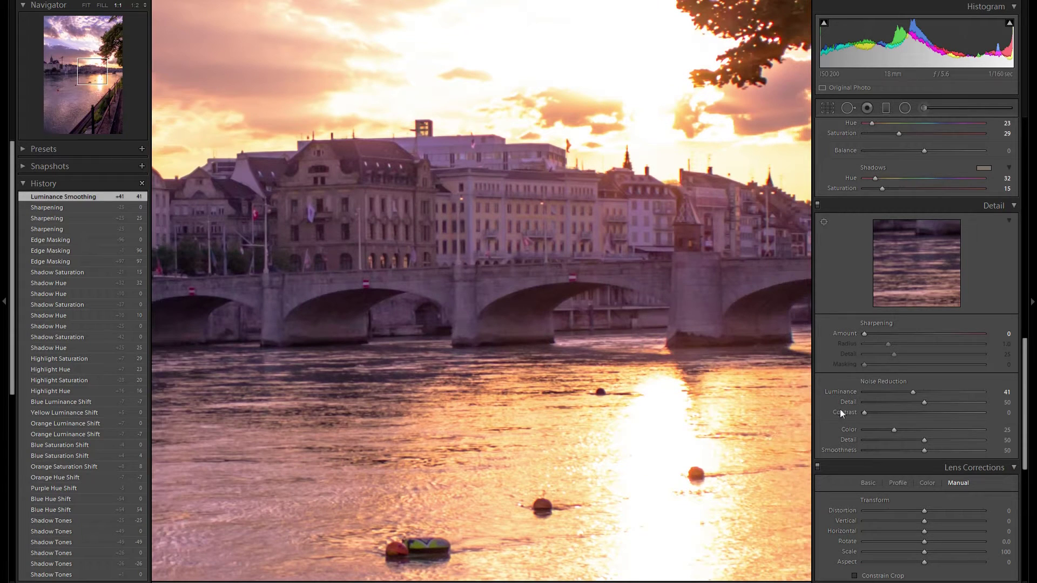
pyautogui.moveTo(892, 429); pyautogui.dragTo(927, 430)
pyautogui.moveTo(928, 430); pyautogui.dragTo(930, 430)
pyautogui.press('z')
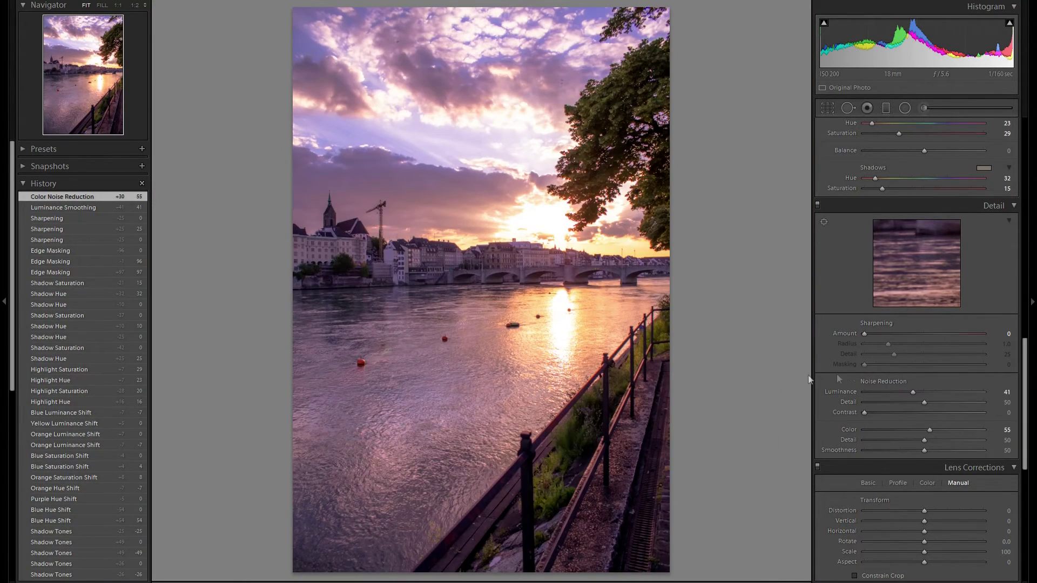
# Enable lens profile corrections and choose Canon as the make, using the Canon EF-S 18-55mm f/3.5-5.6 IS profile.
pyautogui.scroll(-3, 857, 371)
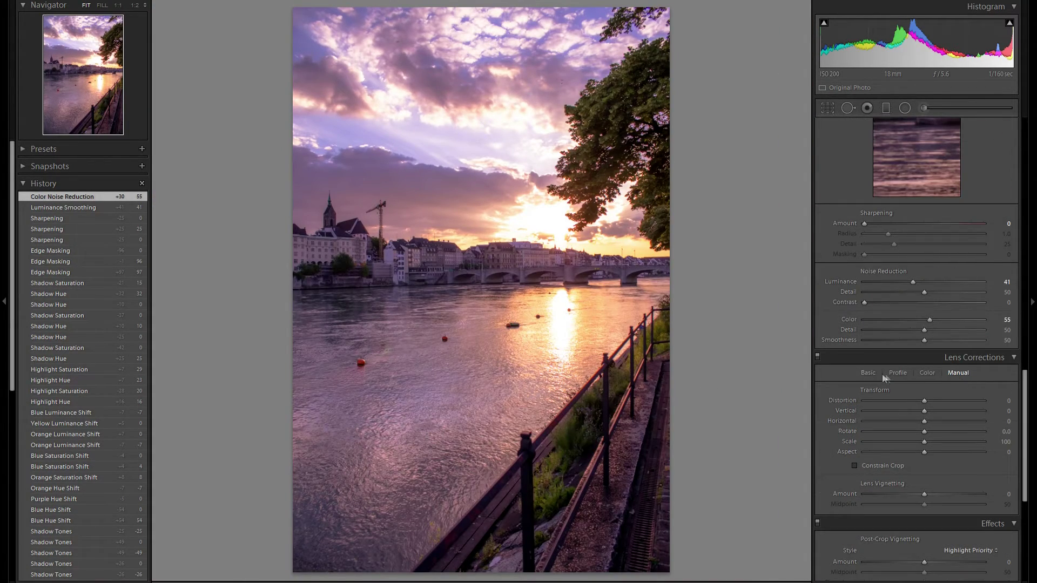
pyautogui.click(897, 372)
pyautogui.click(859, 390)
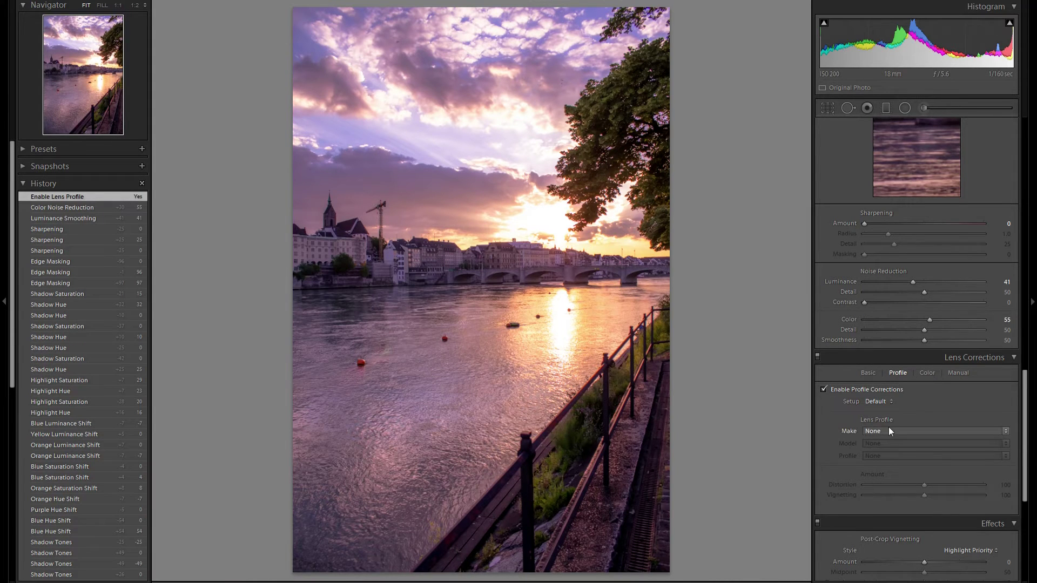
pyautogui.click(891, 432)
pyautogui.click(961, 239)
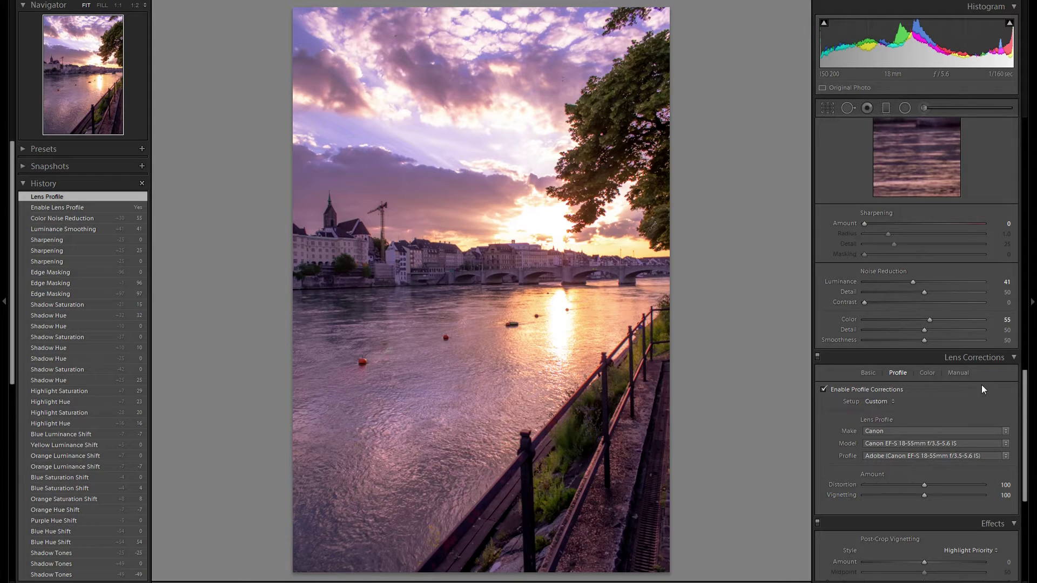
# Remove chromatic aberration and examine the bridge and the sun's reflection at 1:1.
pyautogui.click(928, 373)
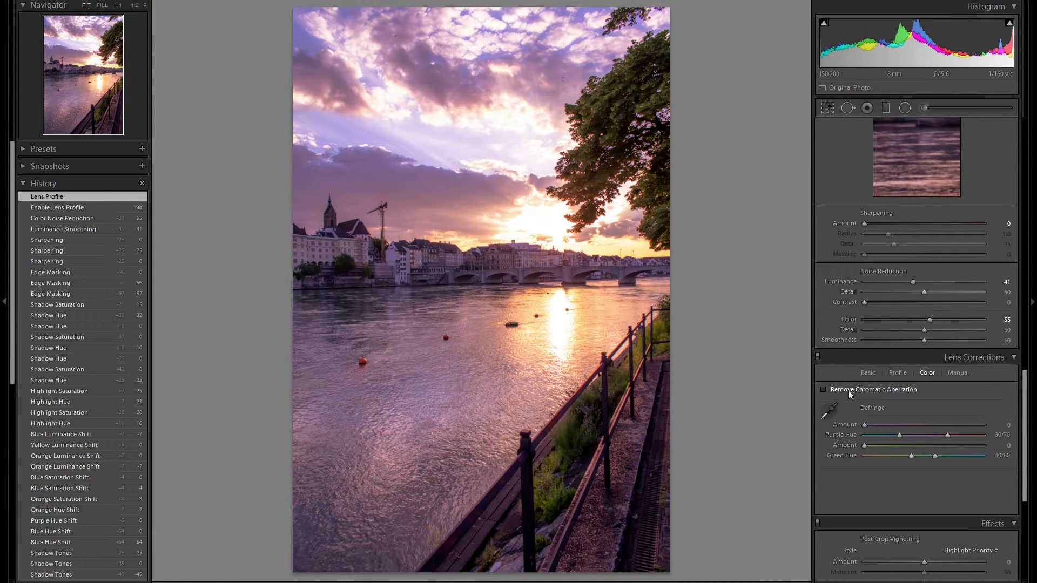
pyautogui.click(848, 390)
pyautogui.click(569, 272)
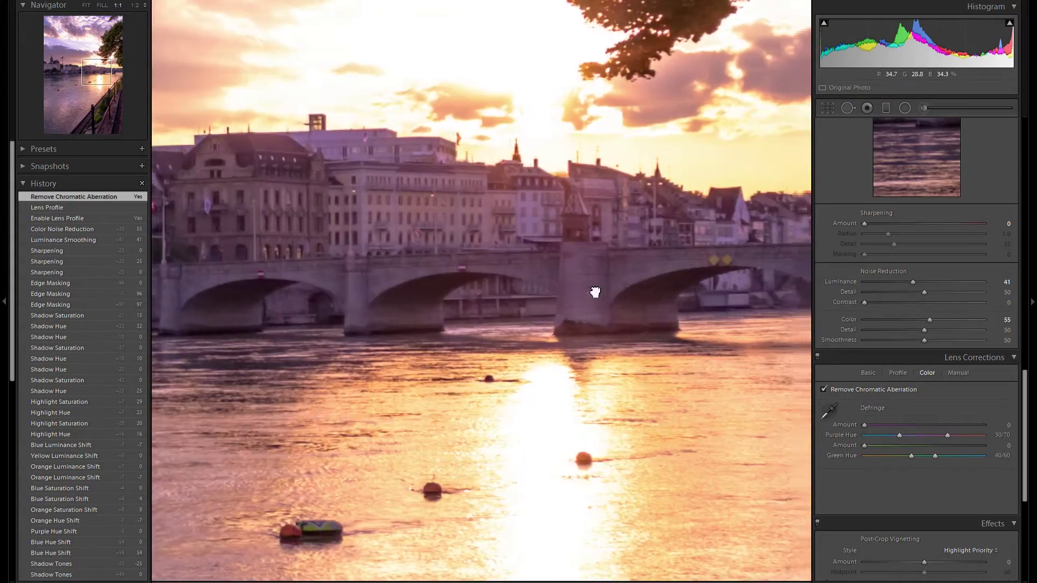
pyautogui.moveTo(512, 294); pyautogui.dragTo(643, 303)
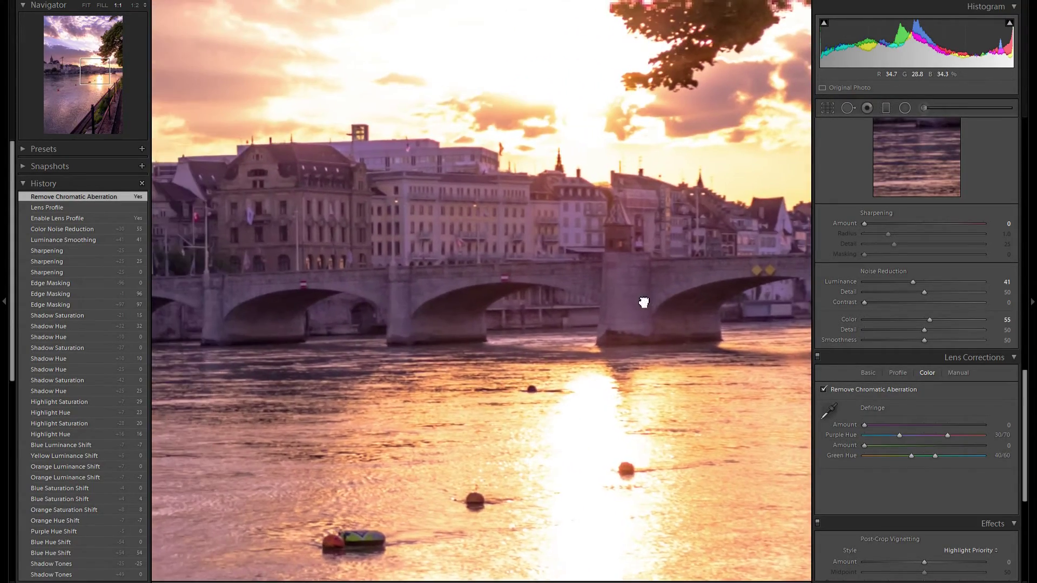
pyautogui.moveTo(509, 284); pyautogui.dragTo(562, 190)
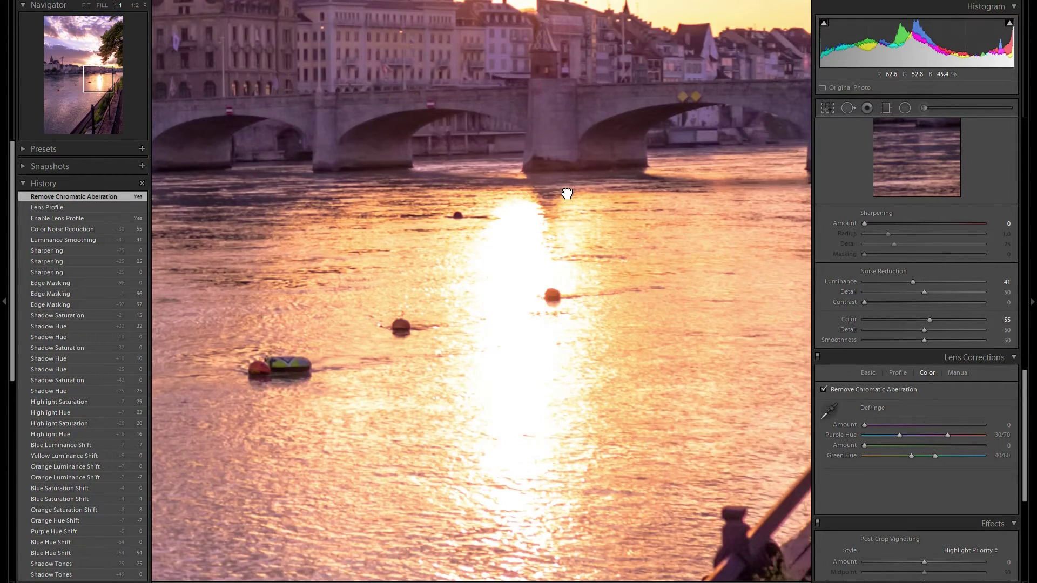
pyautogui.click(564, 192)
# Darken the photo's edges with a Highlight Priority post-crop vignette amount of -8.
pyautogui.scroll(-3, 876, 378)
pyautogui.scroll(-2, 876, 378)
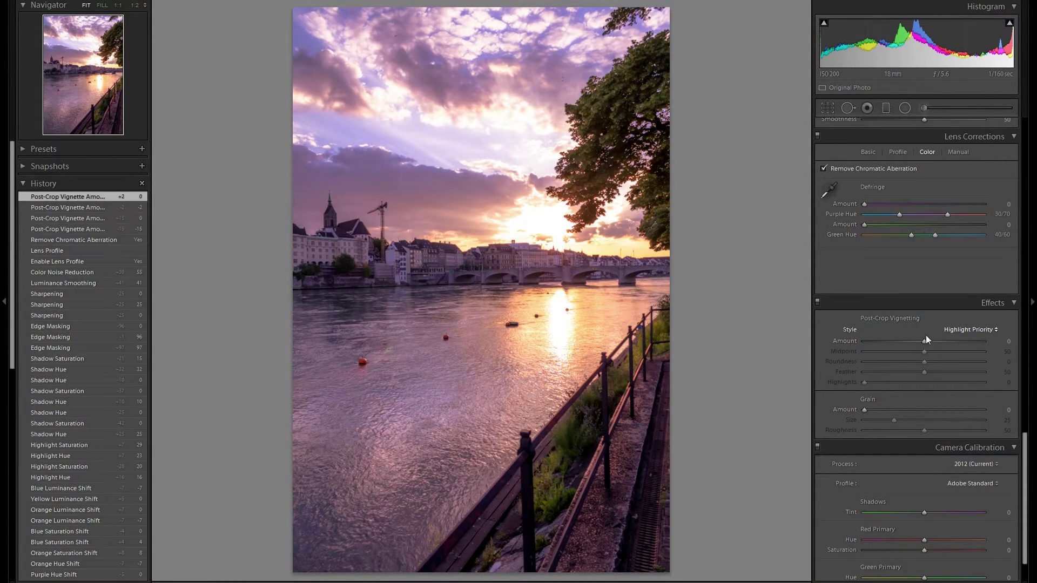
pyautogui.moveTo(926, 340); pyautogui.dragTo(922, 339)
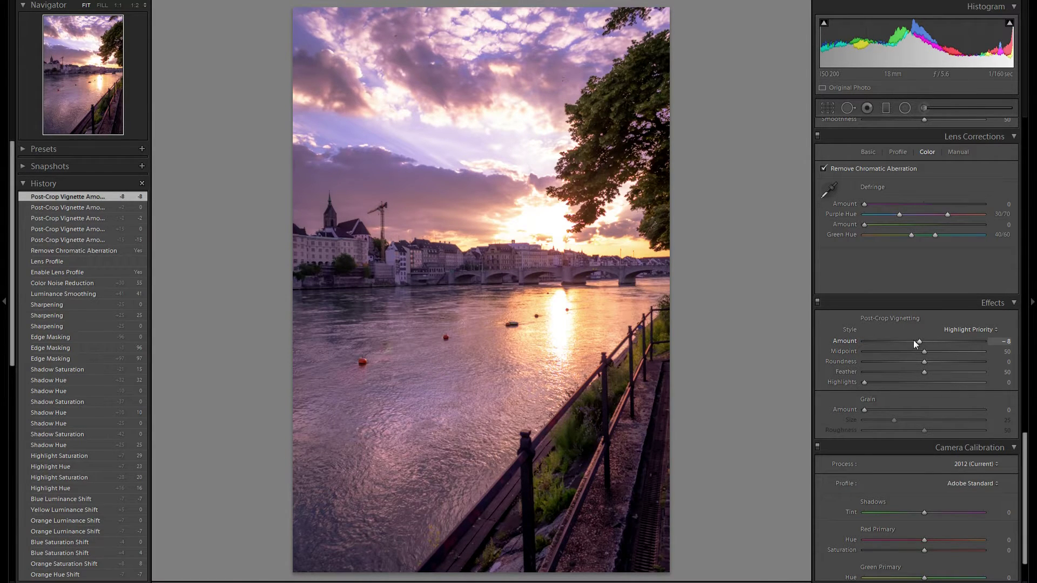
# Try the Camera Faithful, Camera Landscape, Camera Neutral, Camera Portrait and Camera Standard calibration profiles on the photo.
pyautogui.scroll(-2, 936, 273)
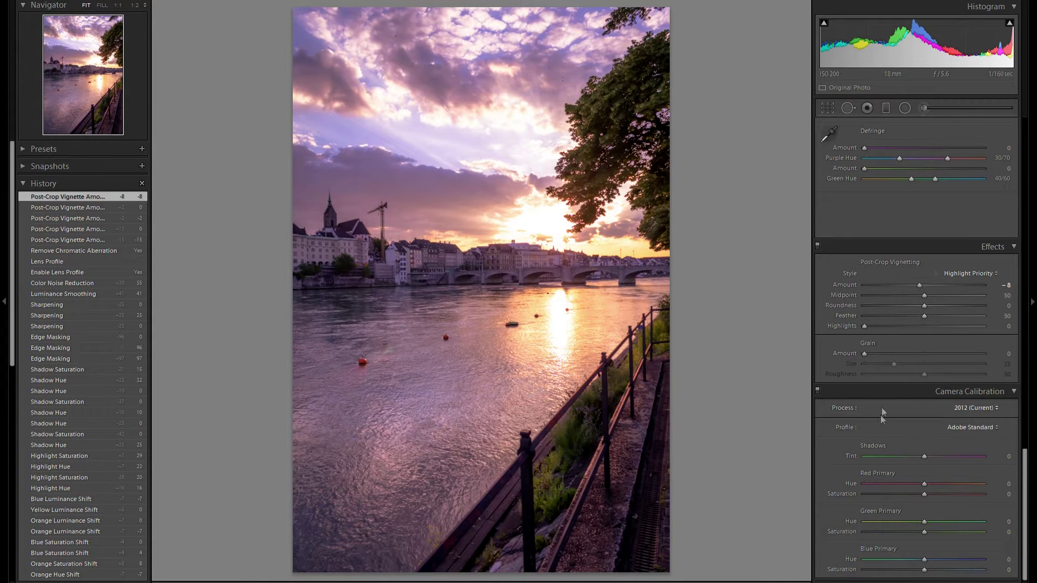
pyautogui.click(971, 427)
pyautogui.click(967, 453)
pyautogui.click(970, 427)
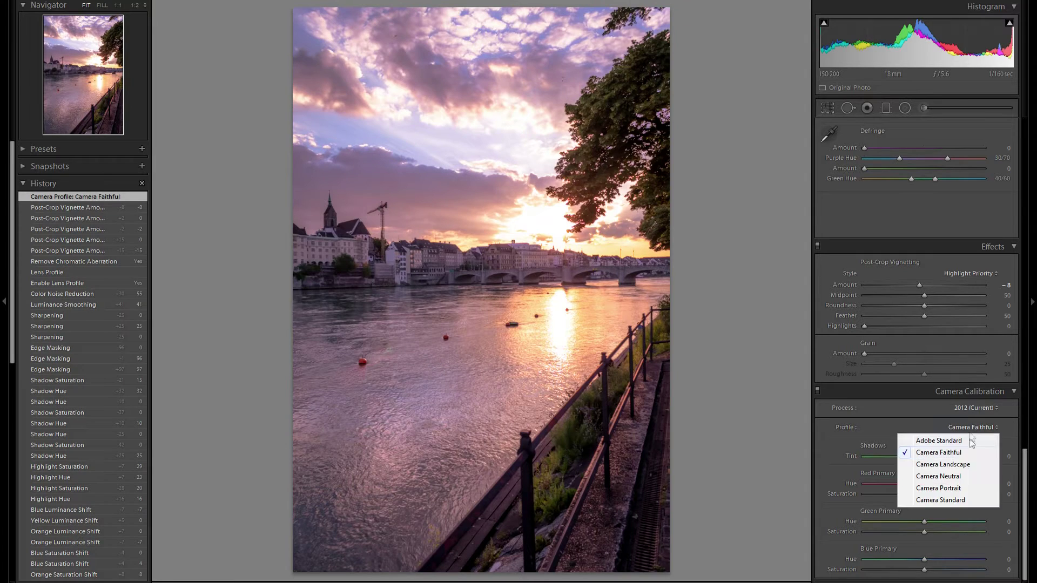
pyautogui.click(970, 465)
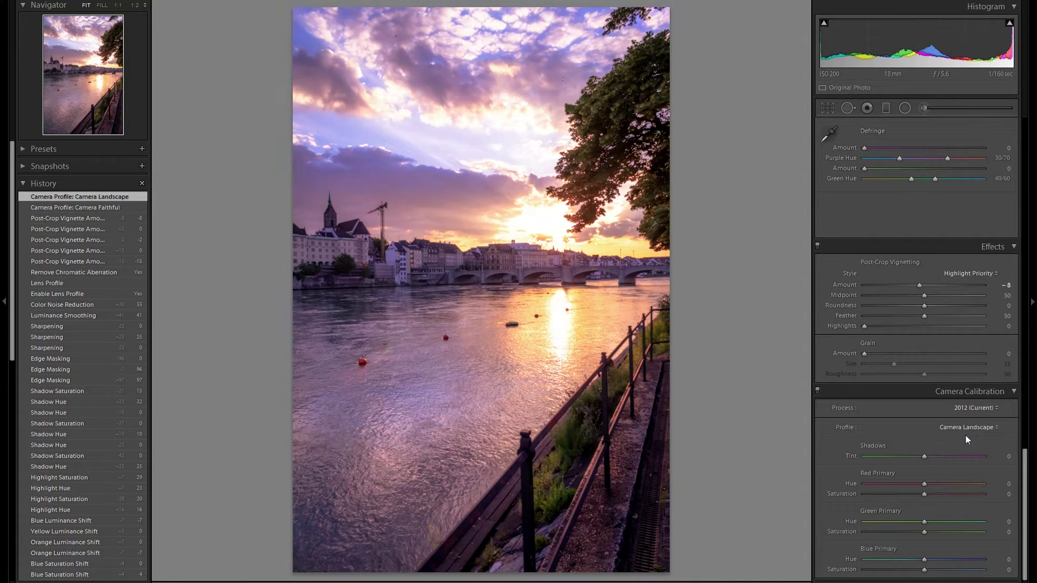
pyautogui.click(962, 432)
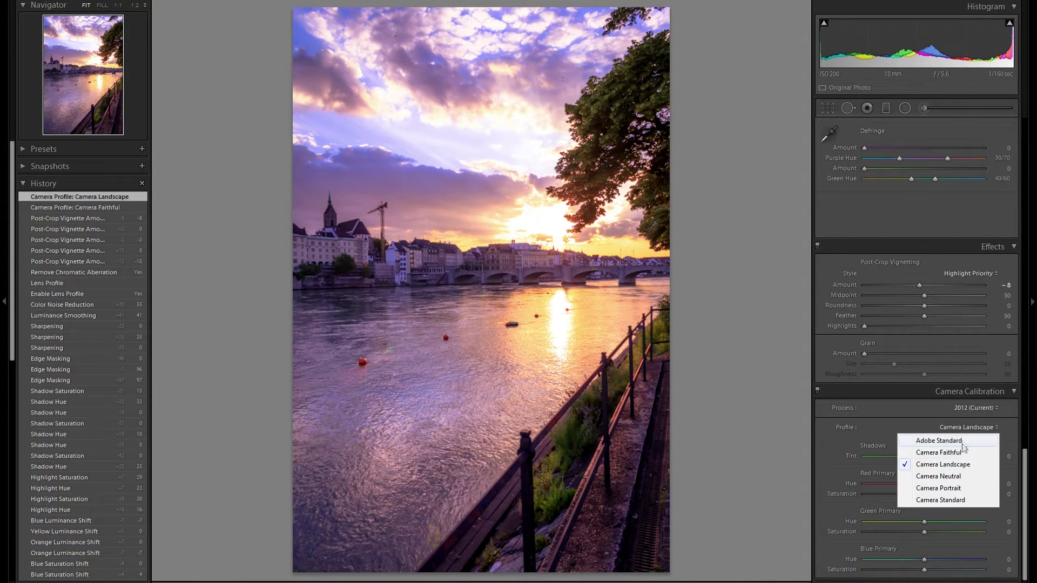
pyautogui.click(963, 477)
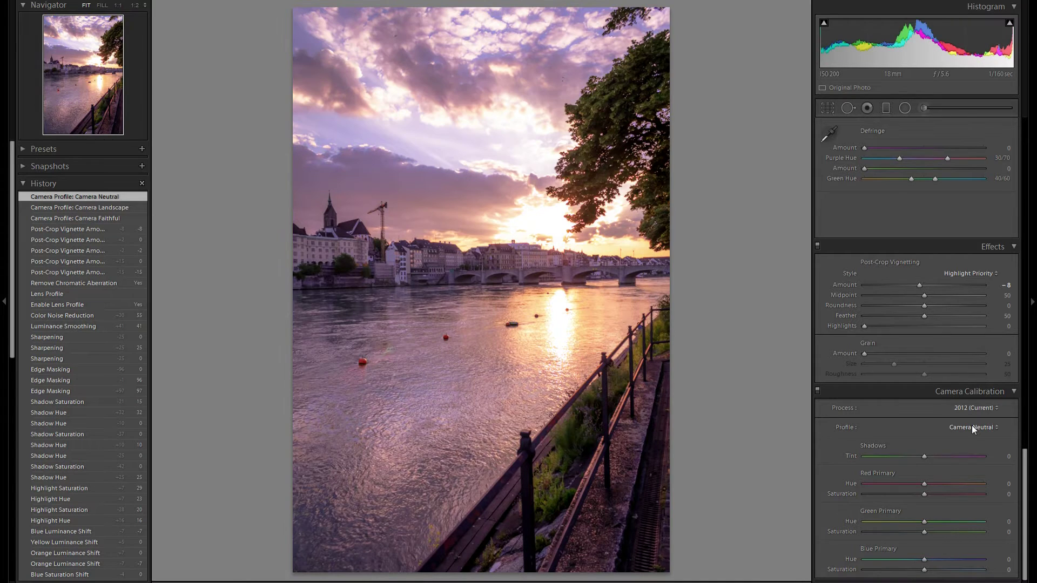
pyautogui.click(972, 427)
pyautogui.click(965, 488)
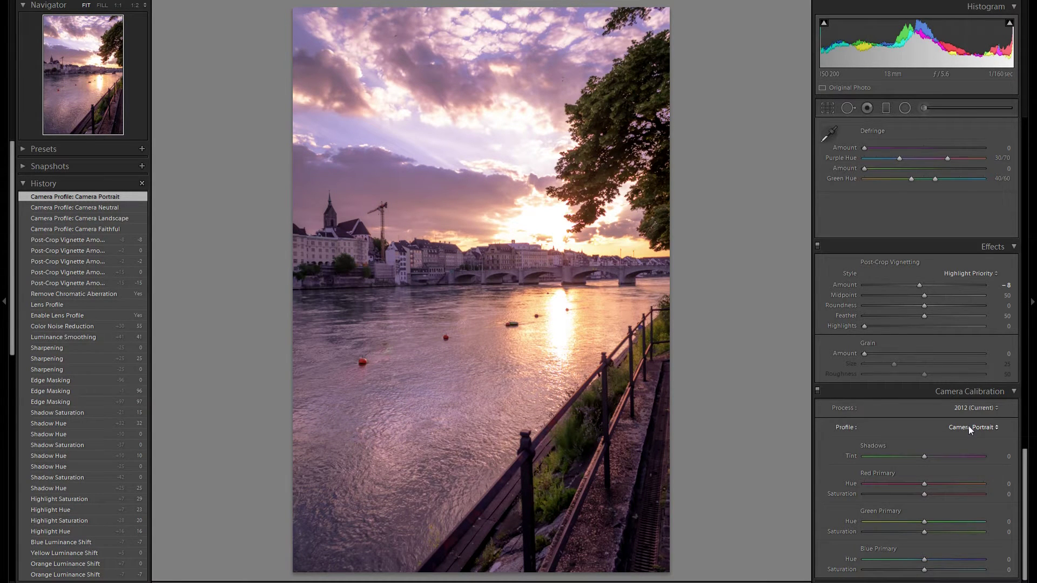
pyautogui.click(967, 426)
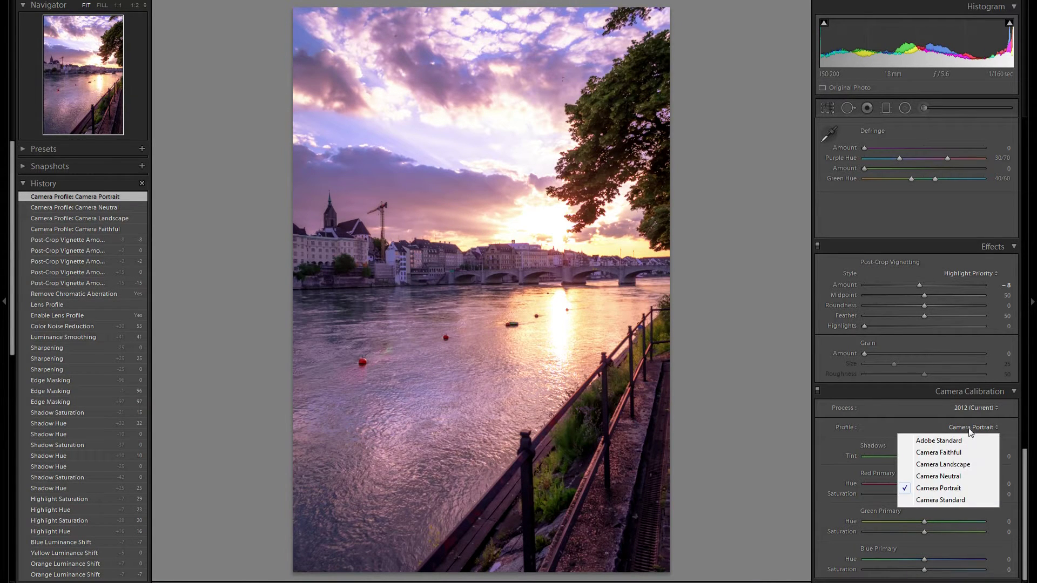
pyautogui.click(969, 500)
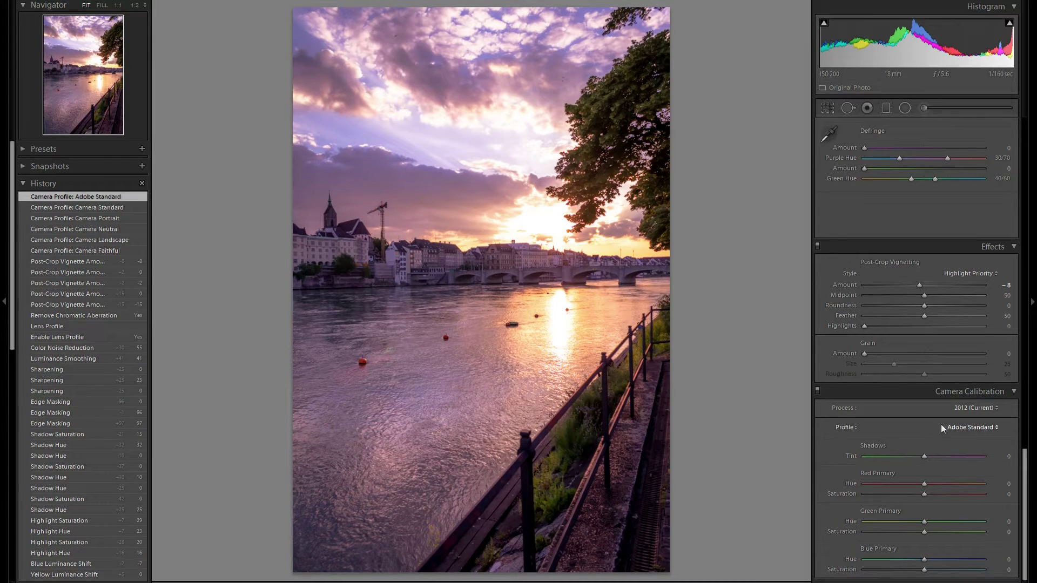
# Compare the Camera Portrait profile with Adobe Standard and apply Camera Portrait to the photo.
pyautogui.click(960, 427)
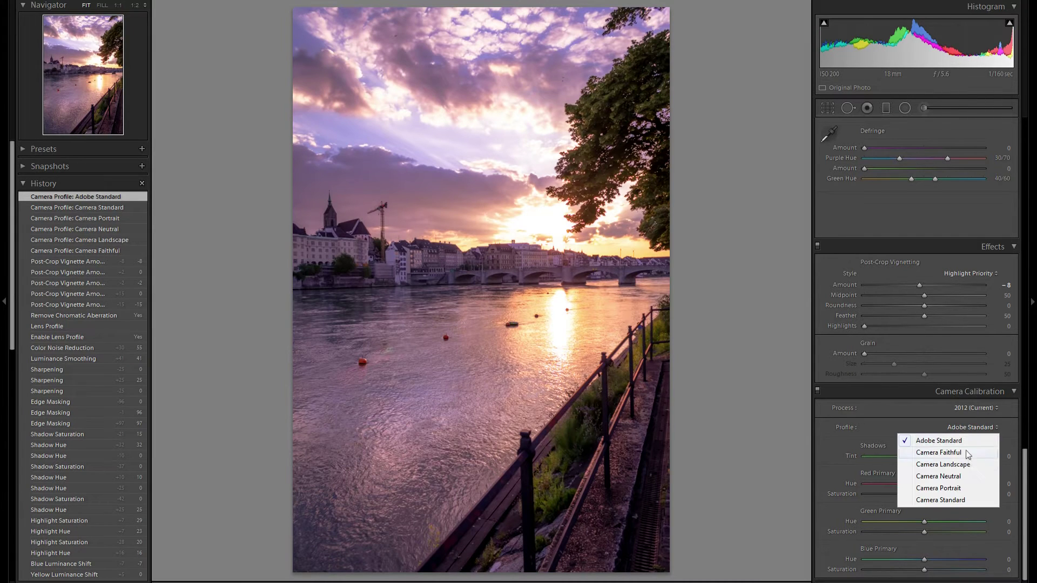
pyautogui.click(974, 490)
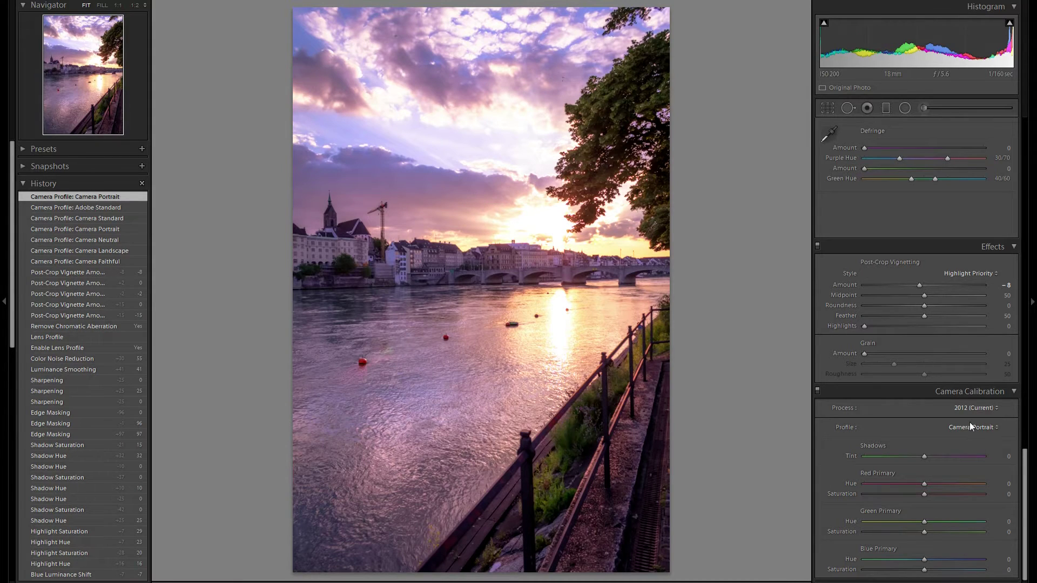
pyautogui.click(971, 427)
pyautogui.click(969, 444)
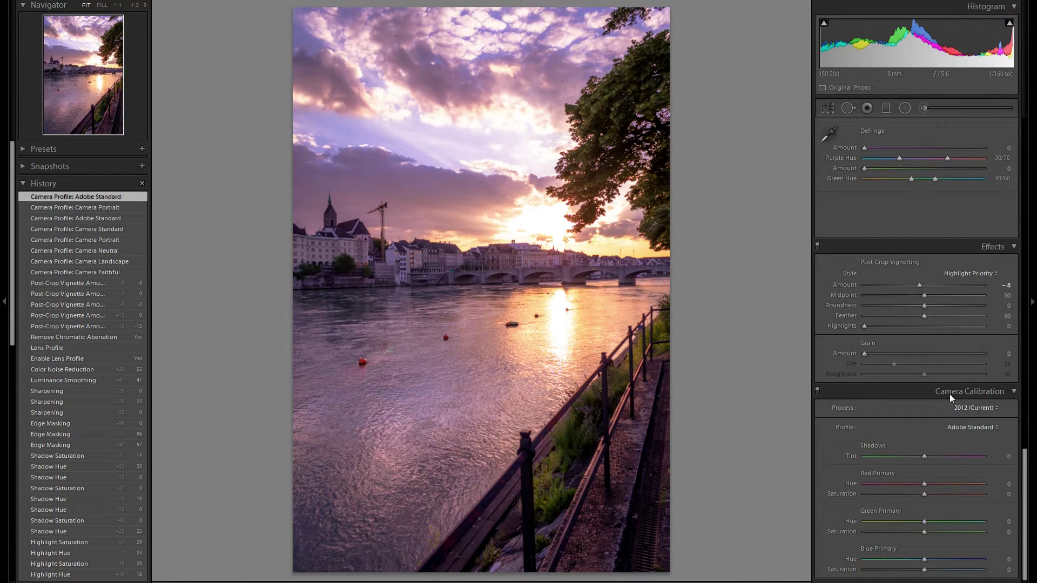
pyautogui.click(966, 428)
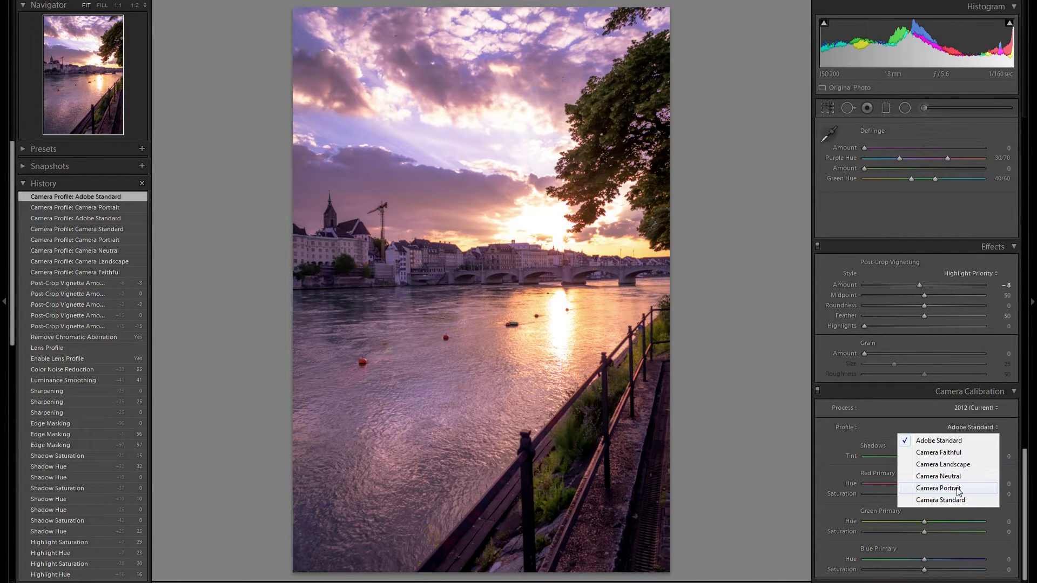
pyautogui.click(958, 489)
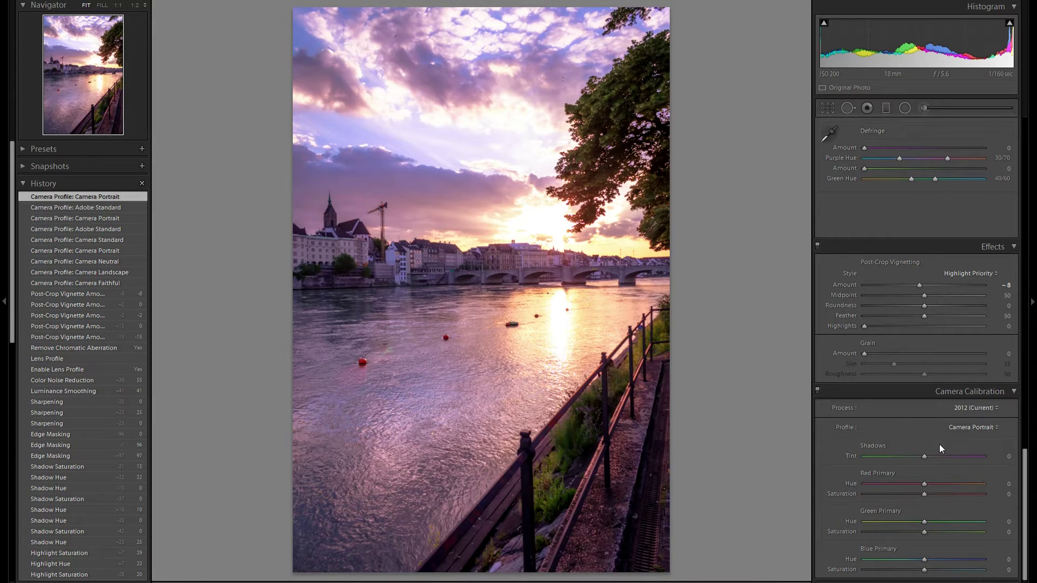
# Calibrate the primaries: red hue +3 and saturation +12, green hue +10 and saturation 0, blue hue +5 and saturation +8, with shadow tint 0.
pyautogui.moveTo(949, 455); pyautogui.dragTo(933, 498)
pyautogui.doubleClick(851, 456)
pyautogui.moveTo(925, 522)
pyautogui.mouseDown()
pyautogui.moveTo(911, 526)
pyautogui.moveTo(931, 526)
pyautogui.mouseUp()
pyautogui.doubleClick(944, 534)
pyautogui.moveTo(924, 533)
pyautogui.mouseDown()
pyautogui.moveTo(944, 533)
pyautogui.moveTo(928, 535)
pyautogui.mouseUp()
pyautogui.doubleClick(927, 533)
pyautogui.moveTo(924, 560)
pyautogui.mouseDown()
pyautogui.moveTo(953, 560)
pyautogui.moveTo(919, 562)
pyautogui.moveTo(945, 560)
pyautogui.moveTo(926, 560)
pyautogui.moveTo(939, 574)
pyautogui.moveTo(928, 574)
pyautogui.mouseUp()
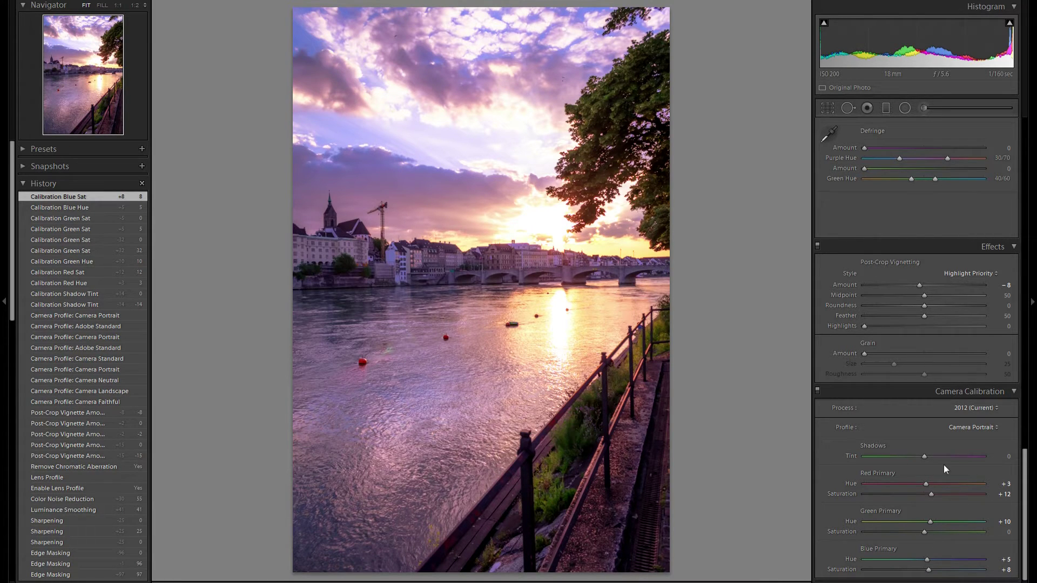
# Compare the photo with the camera calibration disabled and enabled, and return to the basic adjustments.
pyautogui.click(817, 393)
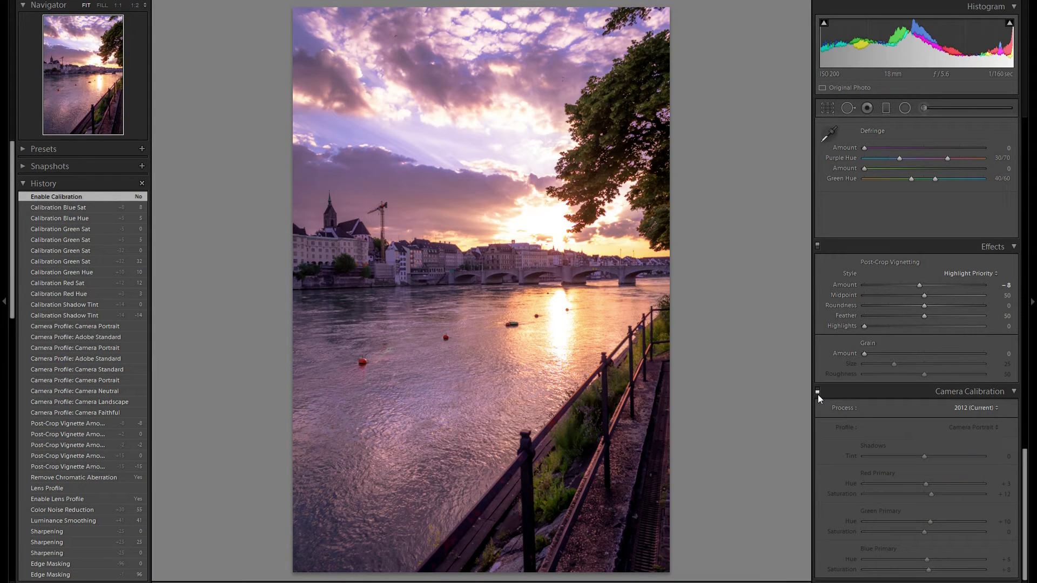
pyautogui.click(817, 393)
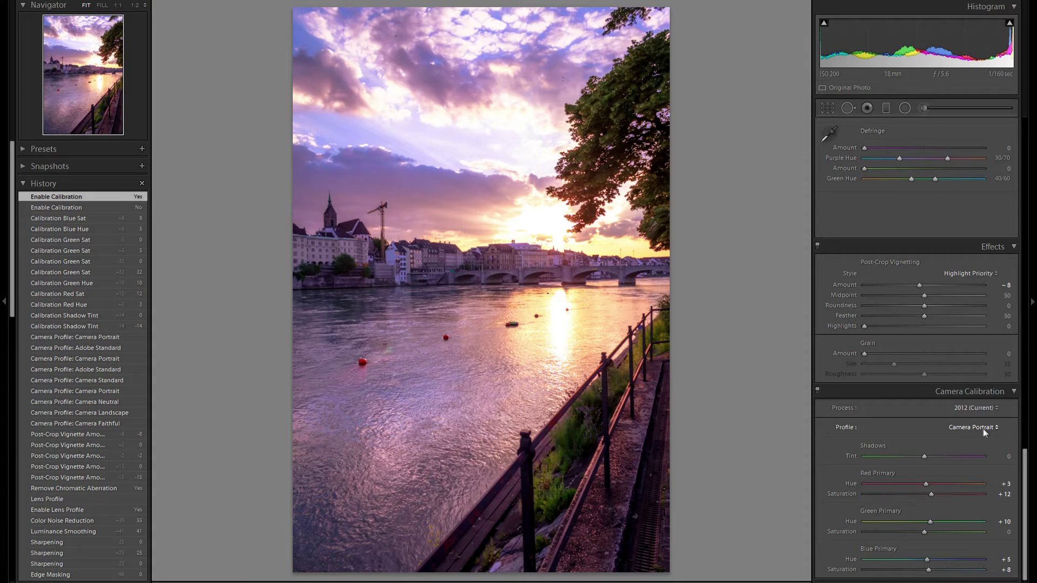
pyautogui.scroll(20, 920, 367)
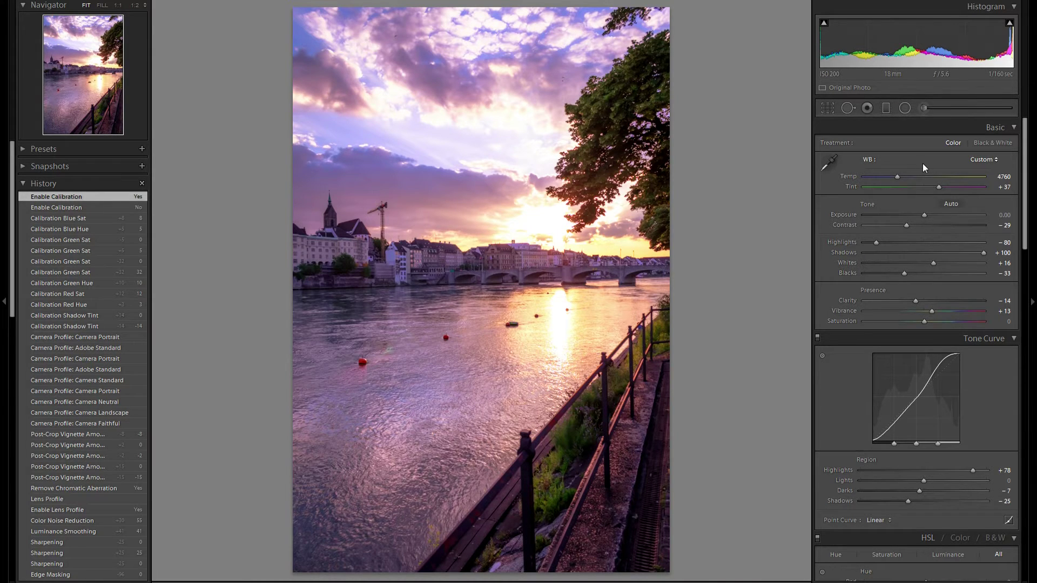
# Add a graduated filter down the sky to the skyline with exposure −0.38, shadows 39 and highlights −33, and close it.
pyautogui.click(886, 108)
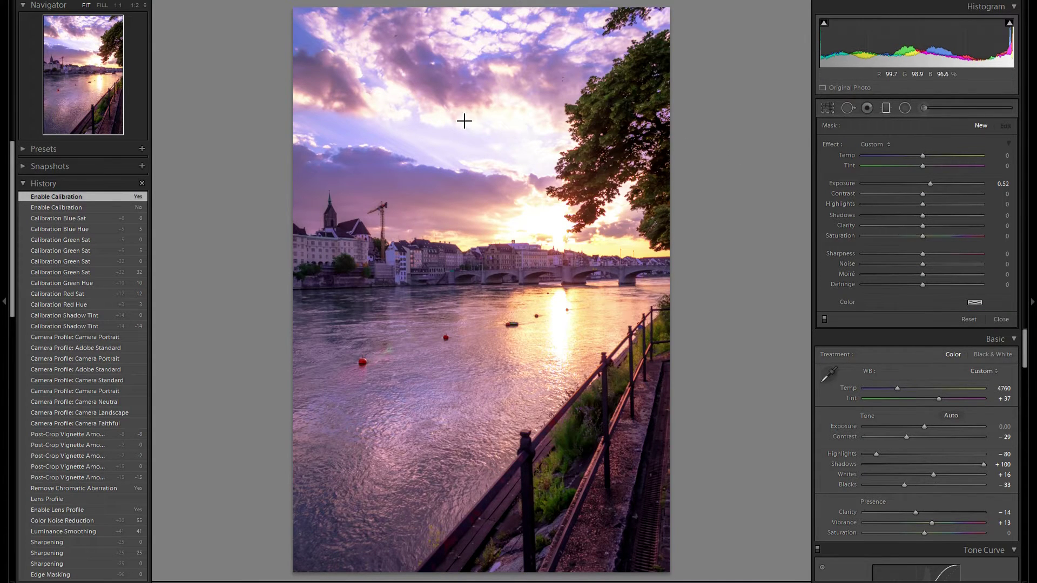
pyautogui.moveTo(462, 120); pyautogui.dragTo(500, 261)
pyautogui.moveTo(930, 184)
pyautogui.mouseDown()
pyautogui.moveTo(912, 184)
pyautogui.moveTo(925, 186)
pyautogui.mouseUp()
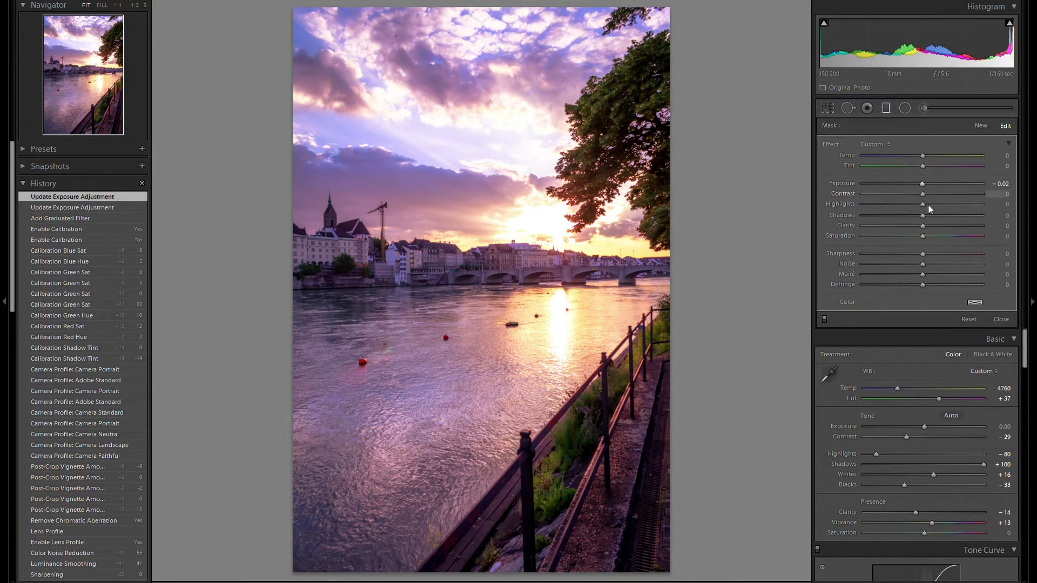
pyautogui.moveTo(924, 215); pyautogui.dragTo(901, 203)
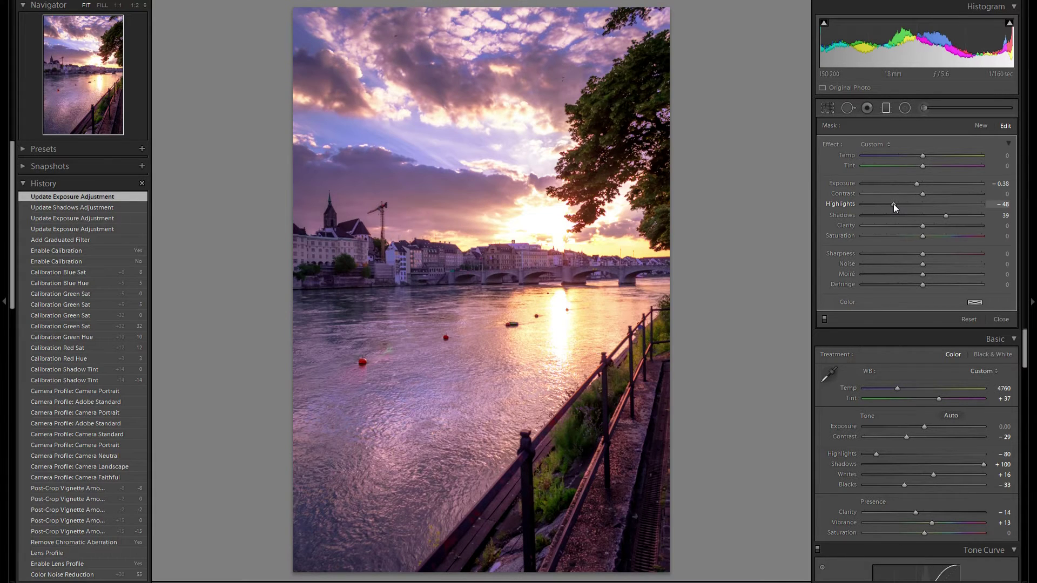
pyautogui.moveTo(894, 203); pyautogui.dragTo(896, 203)
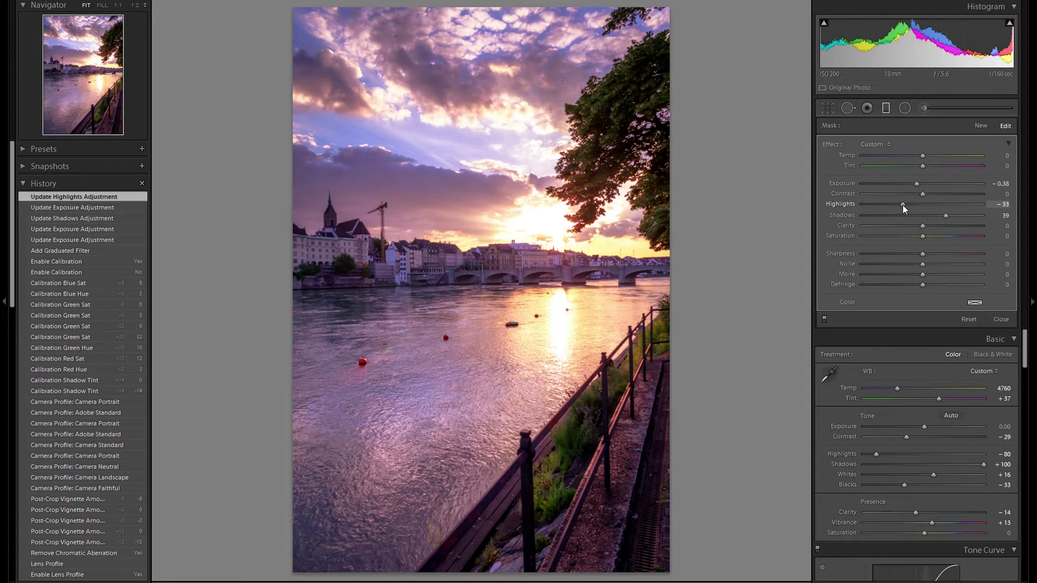
pyautogui.moveTo(903, 205); pyautogui.dragTo(902, 205)
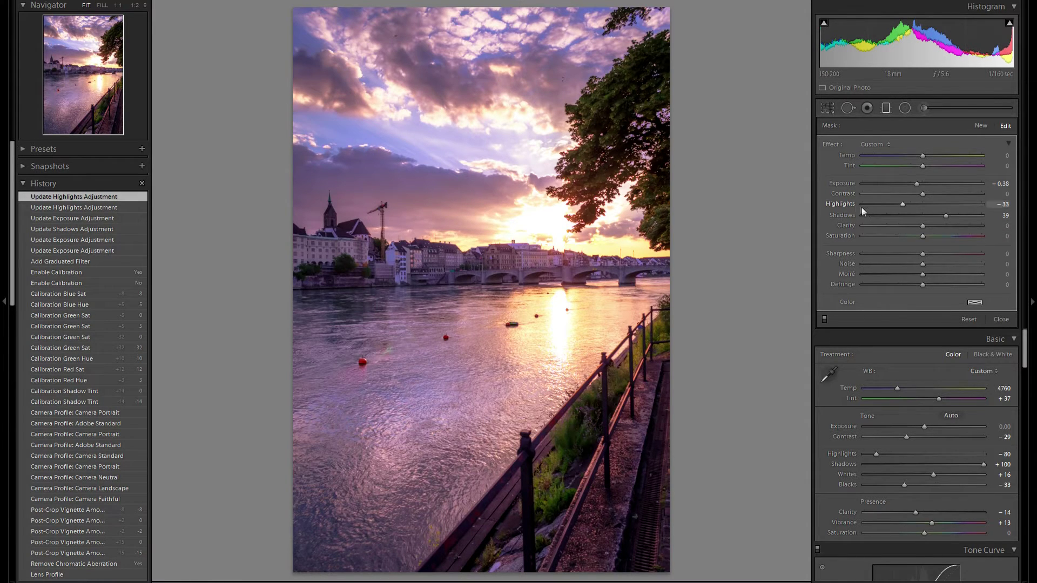
pyautogui.press('m')
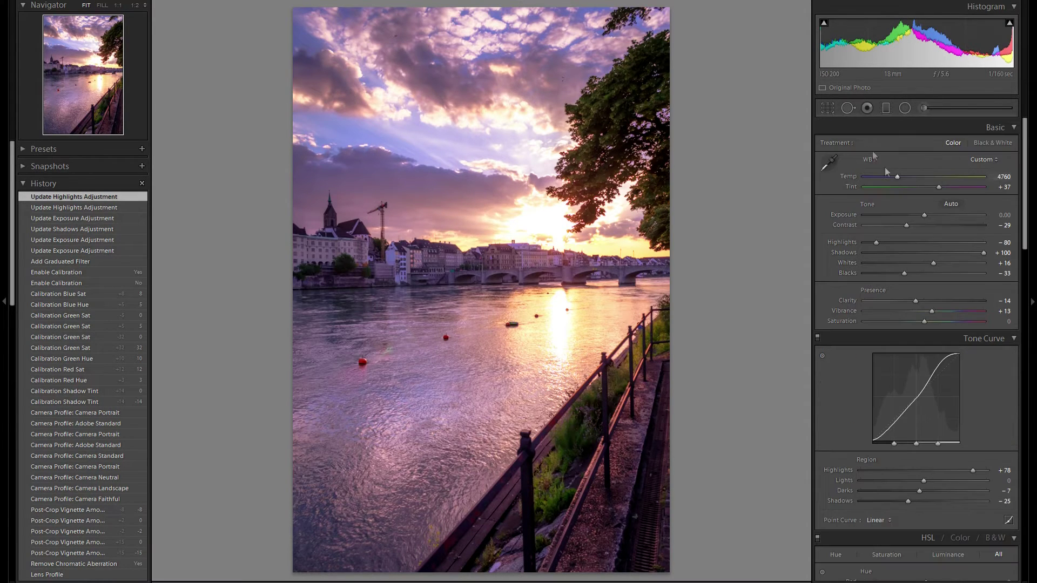
# Paint over the river water with a size 13 adjustment brush using clarity −72 and noise 40.
pyautogui.click(924, 108)
pyautogui.doubleClick(851, 185)
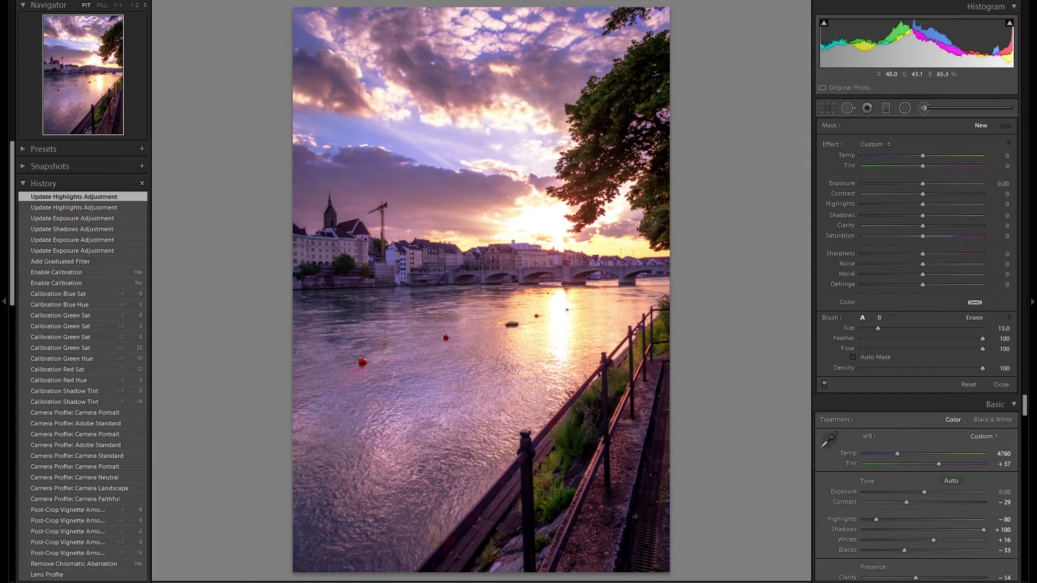
pyautogui.scroll(5, 621, 232)
pyautogui.moveTo(880, 231); pyautogui.dragTo(879, 231)
pyautogui.moveTo(935, 266); pyautogui.dragTo(944, 267)
pyautogui.scroll(-4, 559, 324)
pyautogui.click(559, 324)
pyautogui.scroll(2, 558, 324)
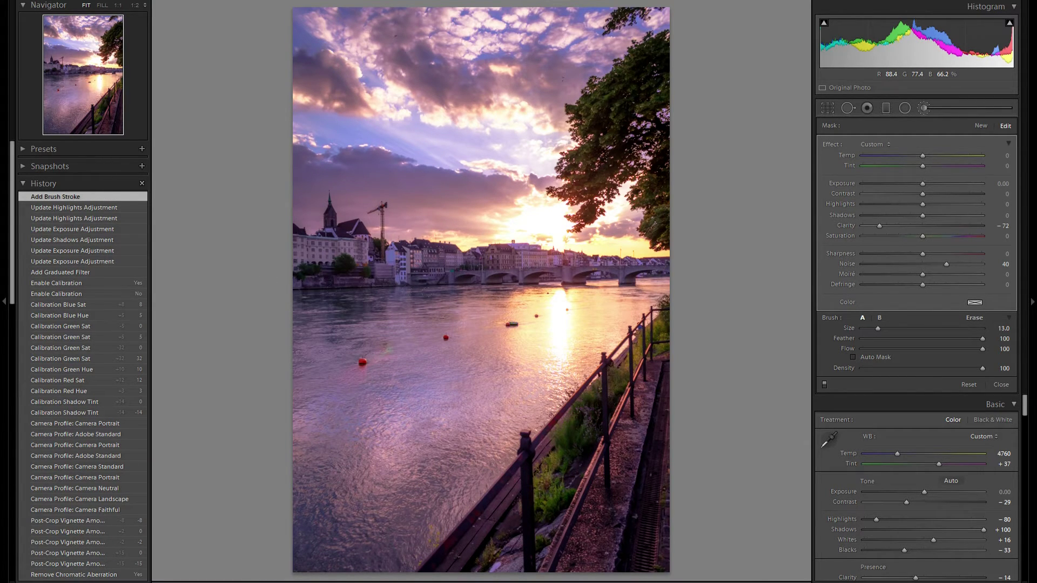
pyautogui.moveTo(426, 292)
pyautogui.mouseDown()
pyautogui.moveTo(545, 317)
pyautogui.moveTo(621, 302)
pyautogui.mouseUp()
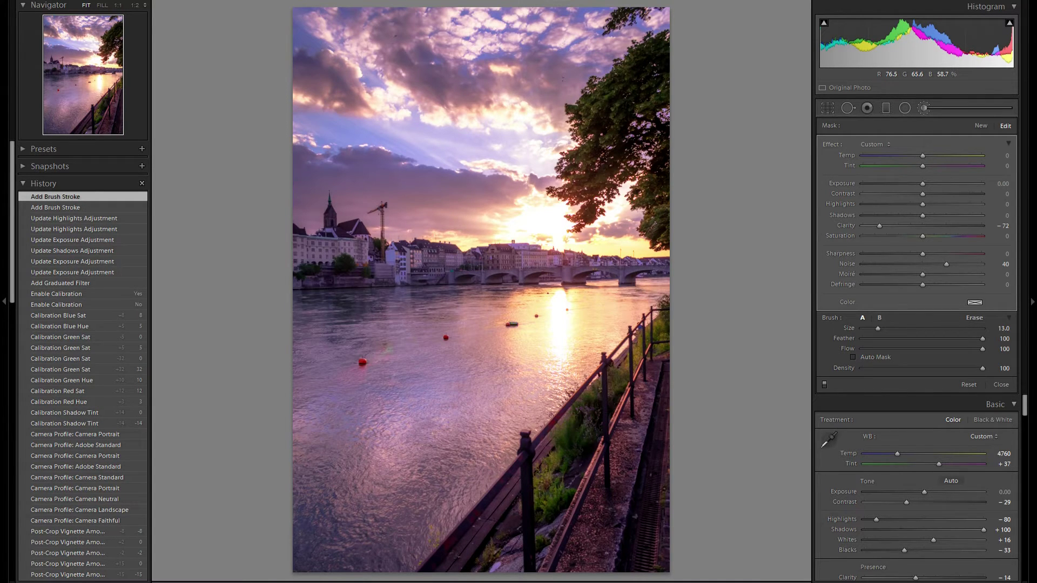
# Set the water brush's clarity to −100 and noise to 96, and compare the photo with brush adjustments off and on.
pyautogui.moveTo(883, 225); pyautogui.dragTo(847, 228)
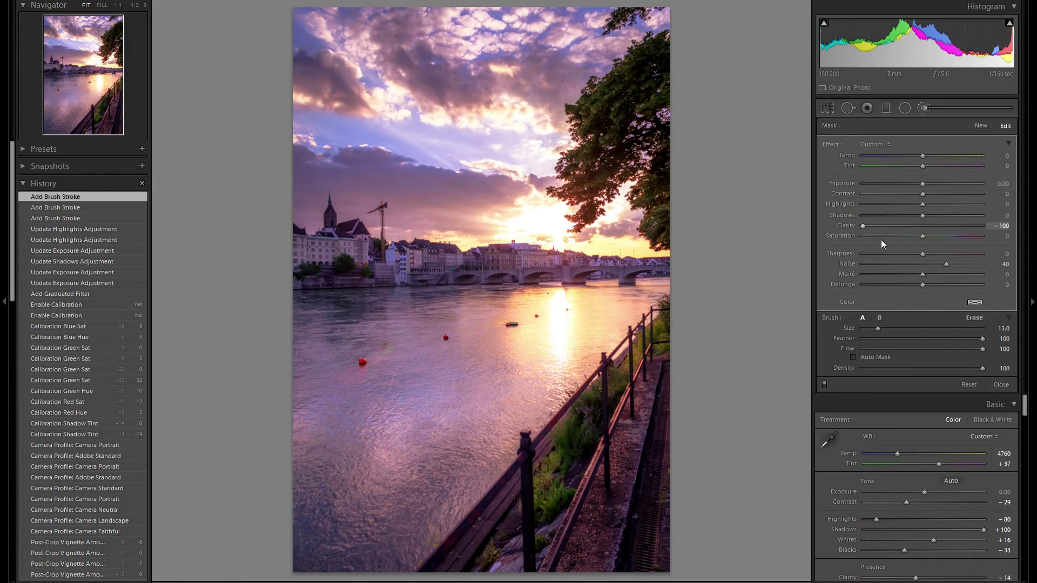
pyautogui.moveTo(948, 264); pyautogui.dragTo(983, 266)
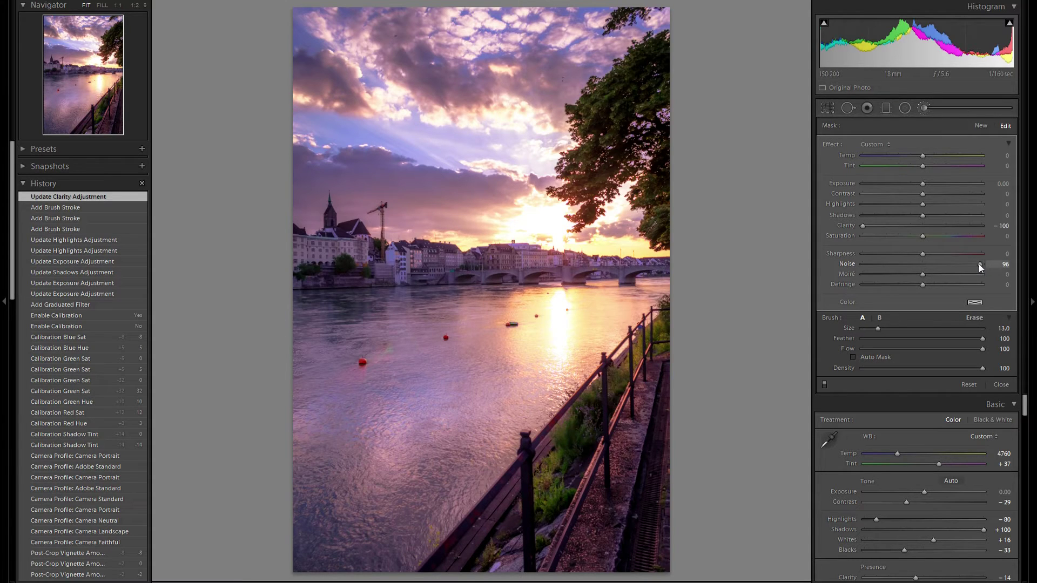
pyautogui.click(824, 384)
pyautogui.click(824, 385)
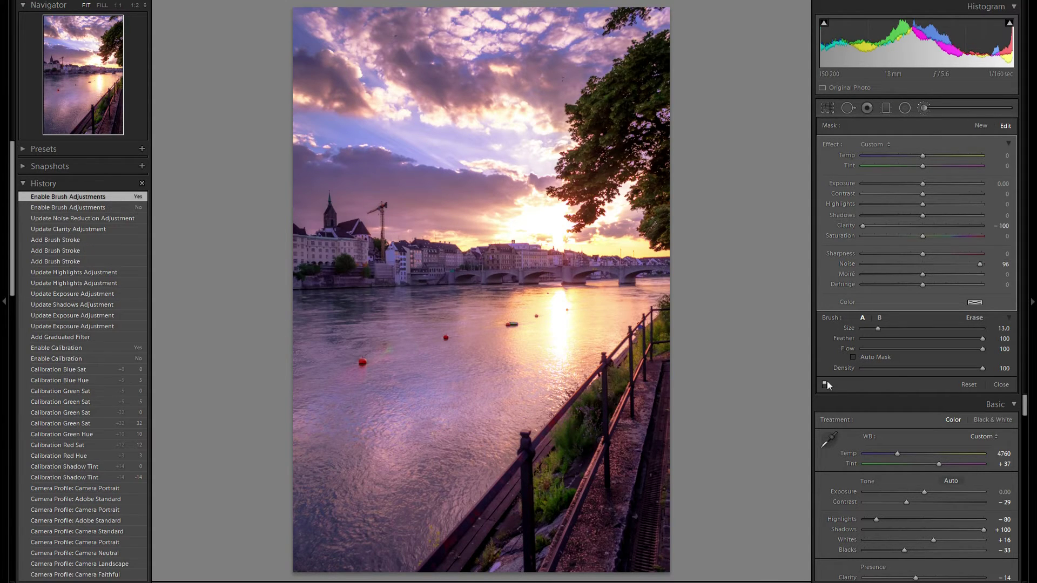
pyautogui.click(824, 385)
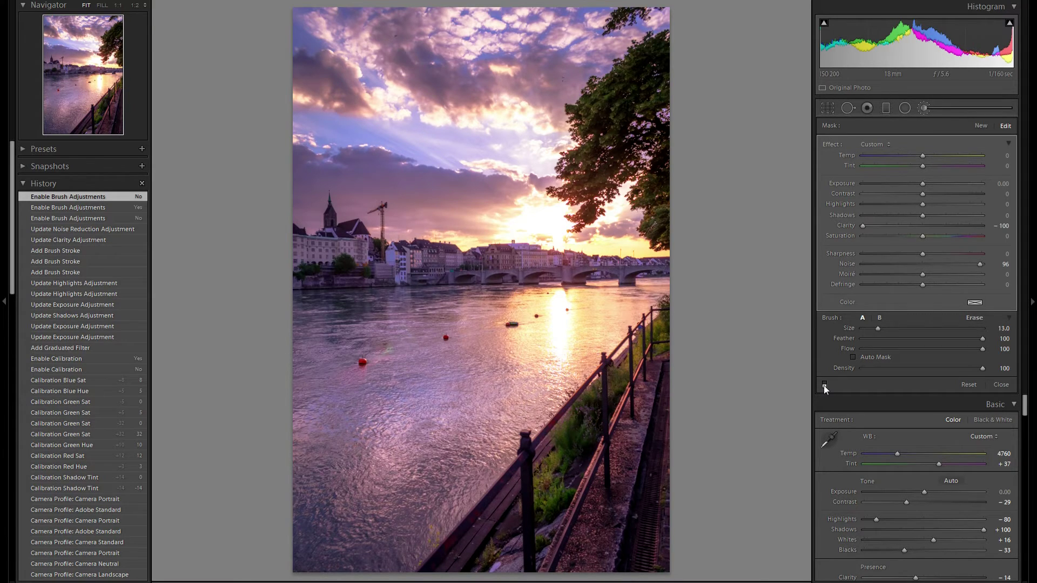
pyautogui.click(825, 385)
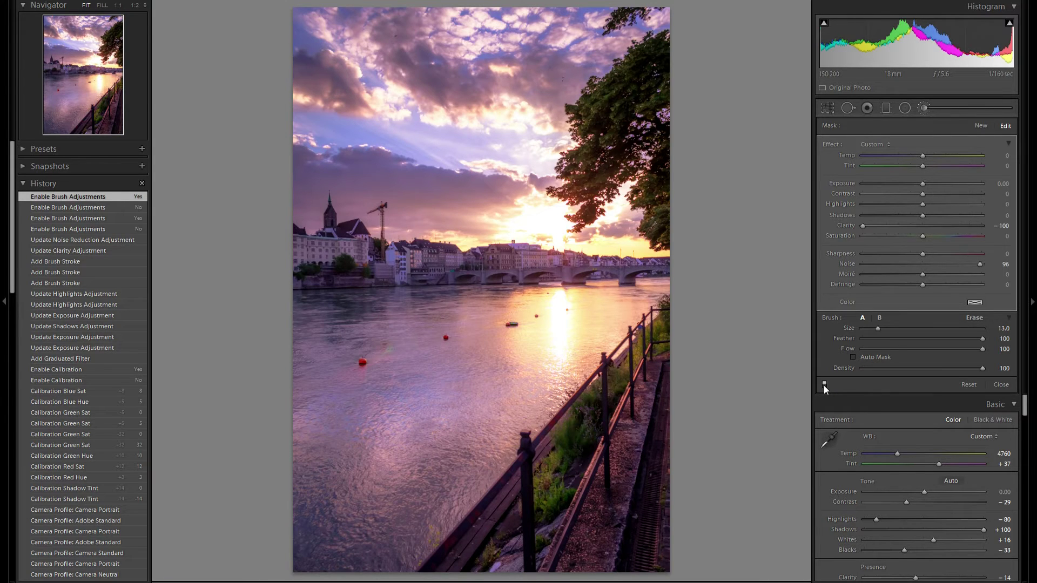
# Darken the riverbank and lower water with a new size 25 brush at exposure −0.38, clarity 0 and noise 0, and close it.
pyautogui.click(980, 125)
pyautogui.doubleClick(848, 225)
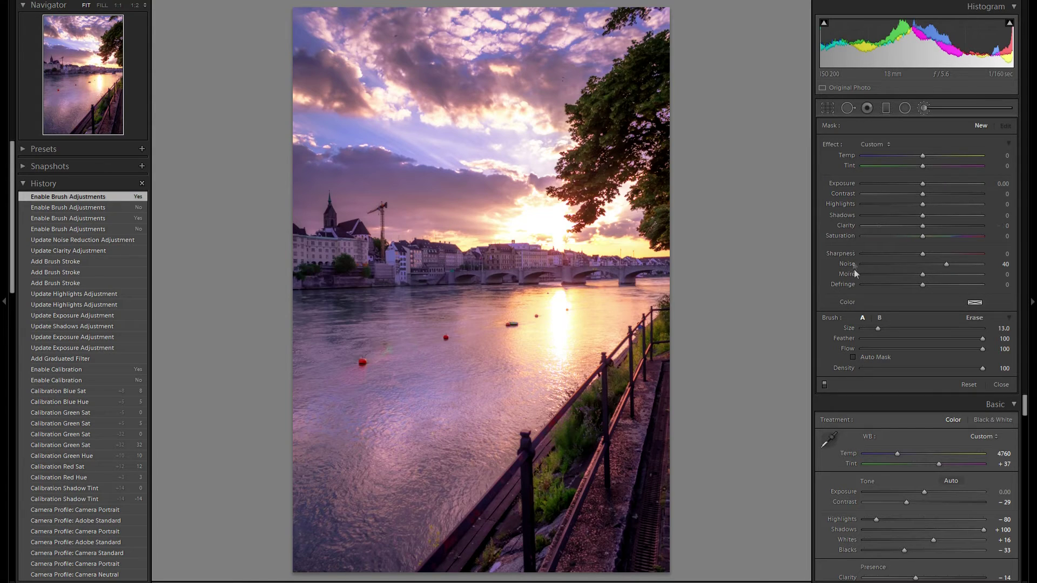
pyautogui.doubleClick(849, 264)
pyautogui.moveTo(922, 184); pyautogui.dragTo(916, 185)
pyautogui.scroll(4, 451, 367)
pyautogui.moveTo(308, 318)
pyautogui.mouseDown()
pyautogui.moveTo(313, 502)
pyautogui.moveTo(351, 562)
pyautogui.moveTo(659, 562)
pyautogui.moveTo(665, 426)
pyautogui.mouseUp()
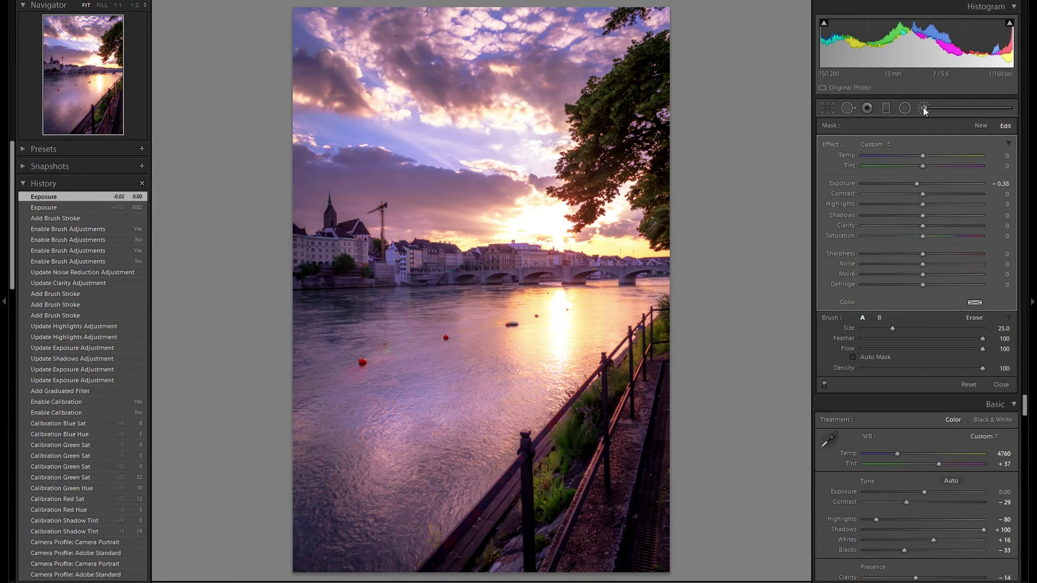
pyautogui.click(923, 107)
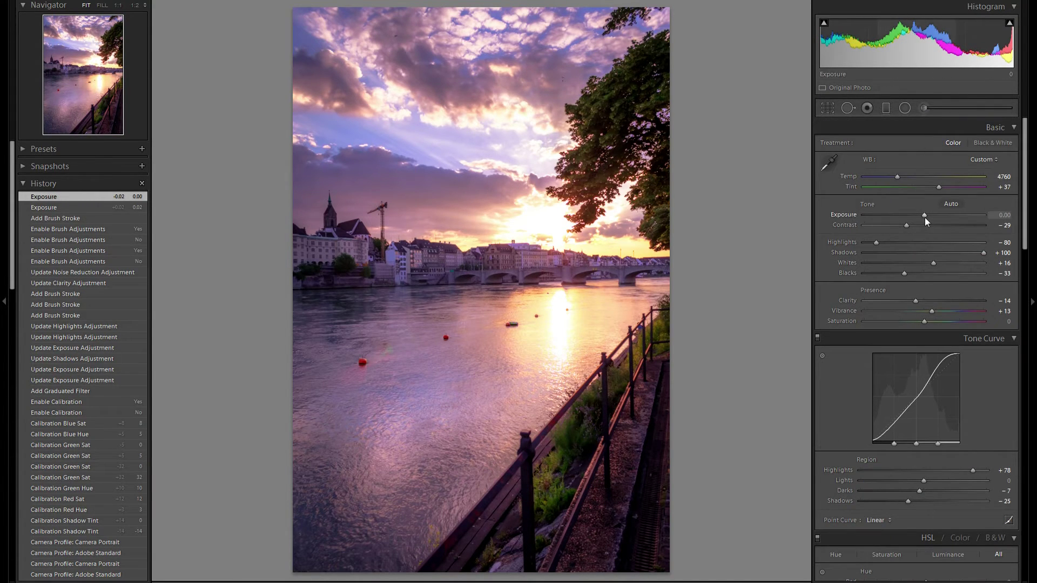
# Set the photo's overall exposure to −0.11, and try vibrance +89 before reverting to the preceding history state.
pyautogui.moveTo(925, 216); pyautogui.dragTo(922, 216)
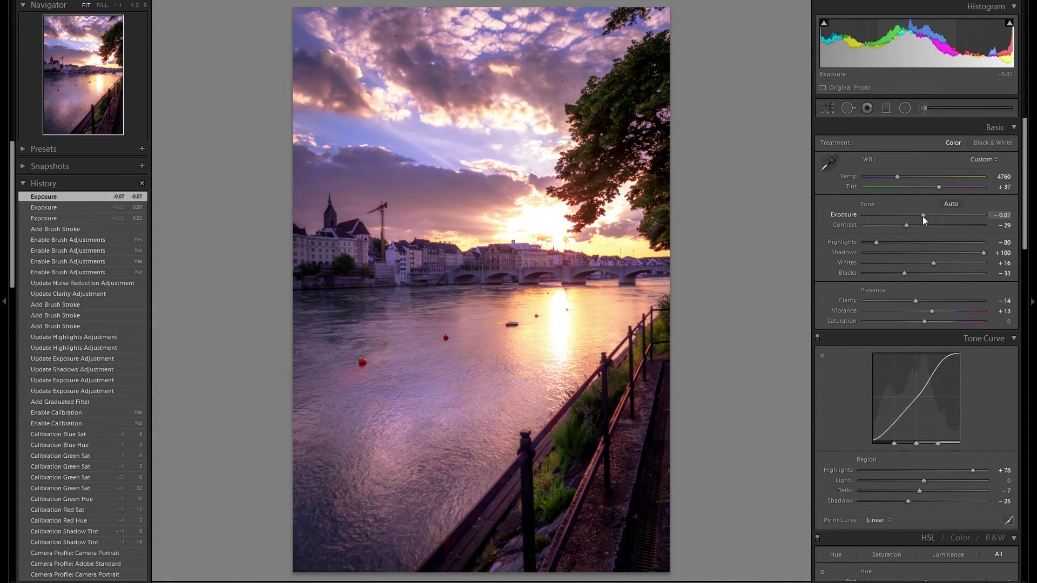
pyautogui.click(922, 216)
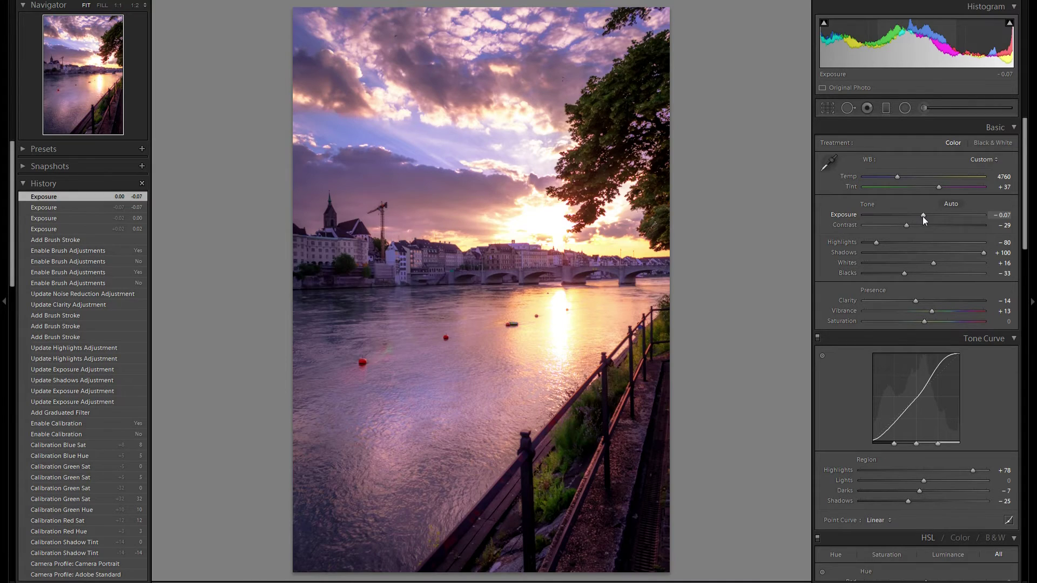
pyautogui.moveTo(922, 216); pyautogui.dragTo(921, 216)
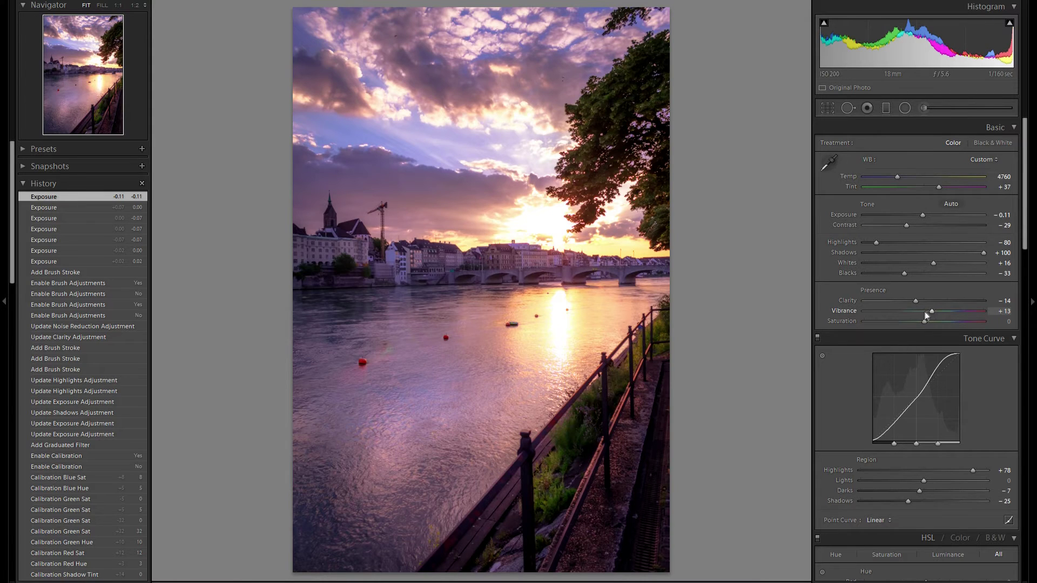
pyautogui.moveTo(931, 312); pyautogui.dragTo(977, 314)
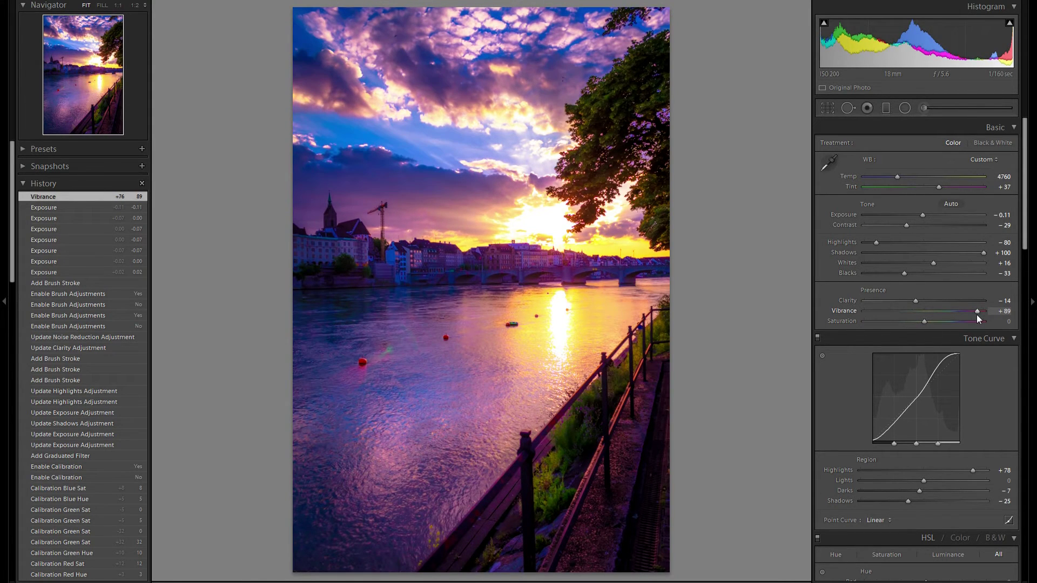
pyautogui.click(139, 211)
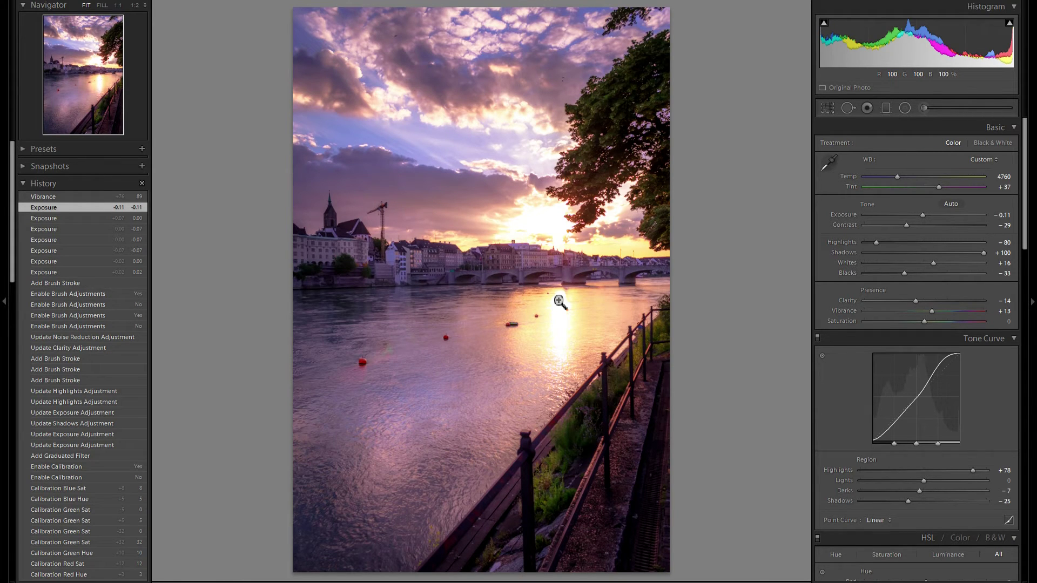
# Add a warm radial filter around the sunset above the bridge with exposure 0, temperature 46 and a salmon colour tint.
pyautogui.click(906, 111)
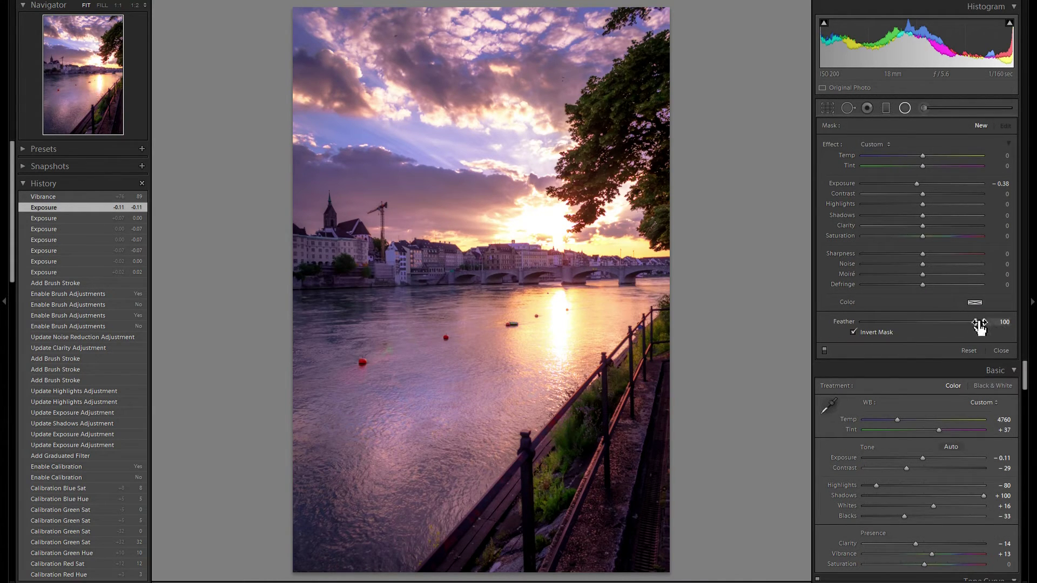
pyautogui.doubleClick(848, 183)
pyautogui.moveTo(931, 157); pyautogui.dragTo(951, 159)
pyautogui.click(974, 302)
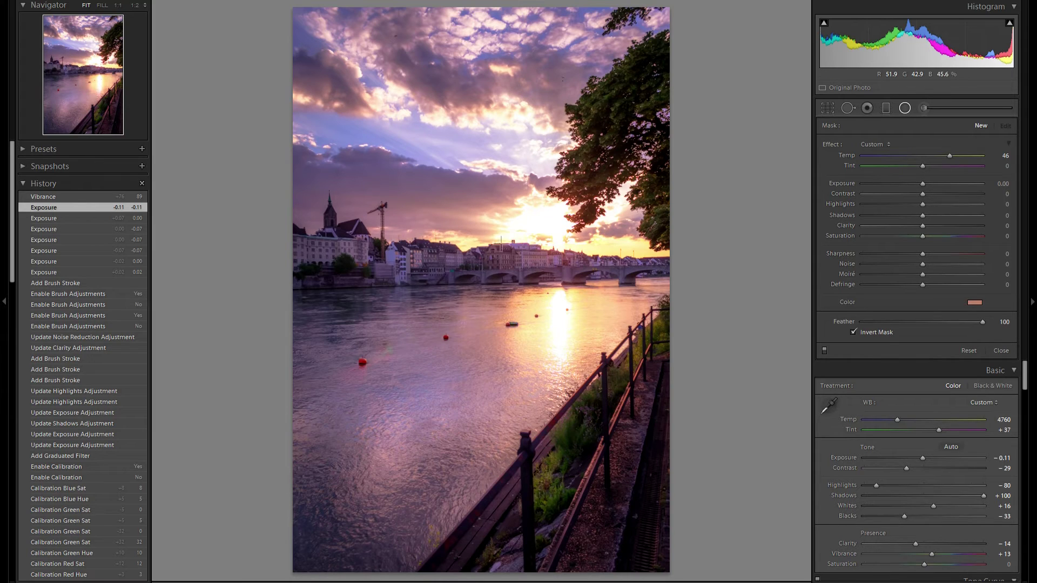
pyautogui.moveTo(572, 272); pyautogui.dragTo(587, 300)
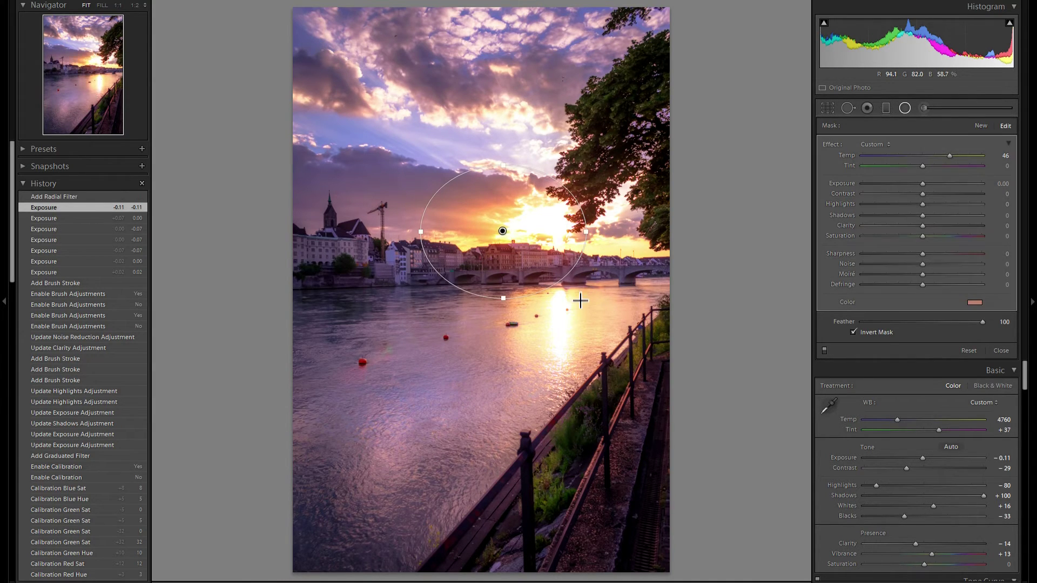
# Move and stretch the radial filter into a tilted ellipse over the sun's reflection, with temperature 6 and a paler tint.
pyautogui.moveTo(503, 232); pyautogui.dragTo(527, 315)
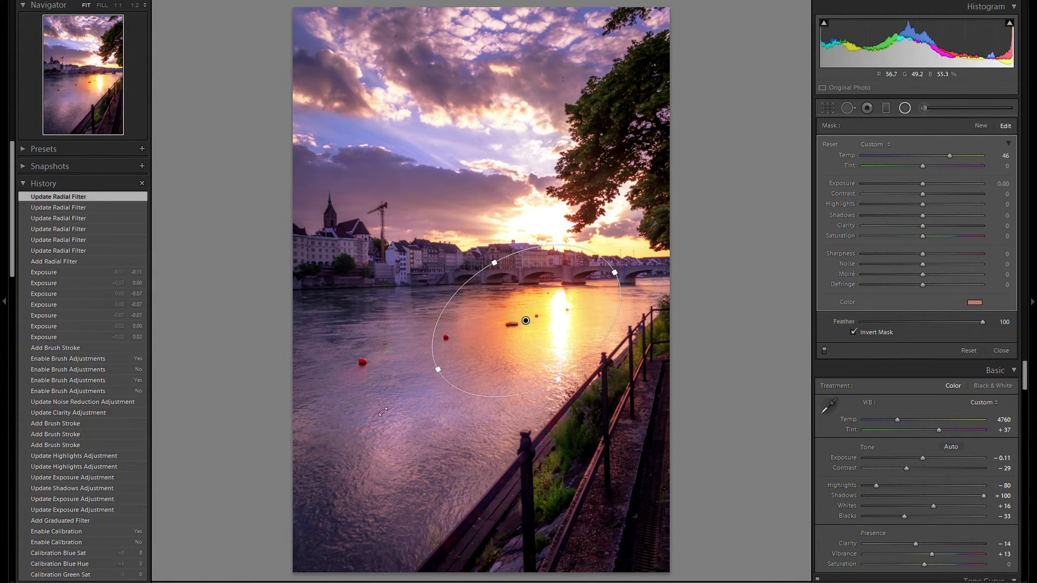
pyautogui.moveTo(383, 412); pyautogui.dragTo(393, 455)
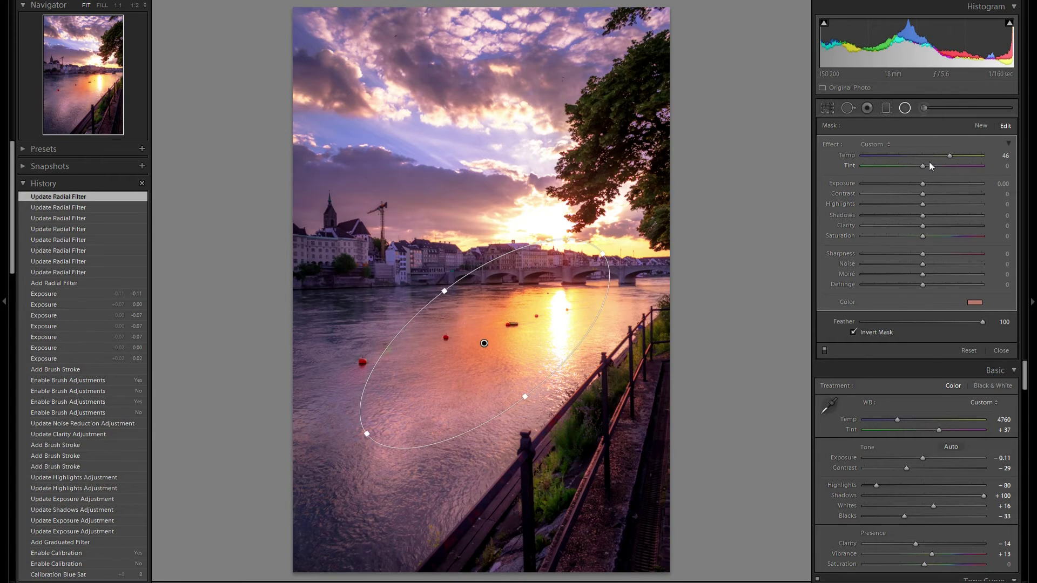
pyautogui.moveTo(930, 160); pyautogui.dragTo(930, 157)
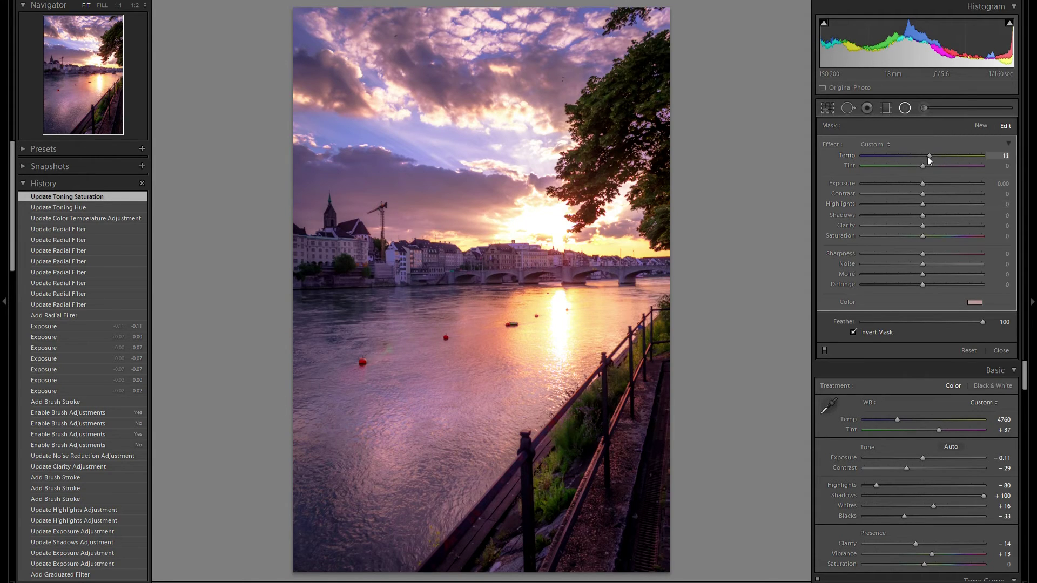
pyautogui.moveTo(928, 157); pyautogui.dragTo(924, 155)
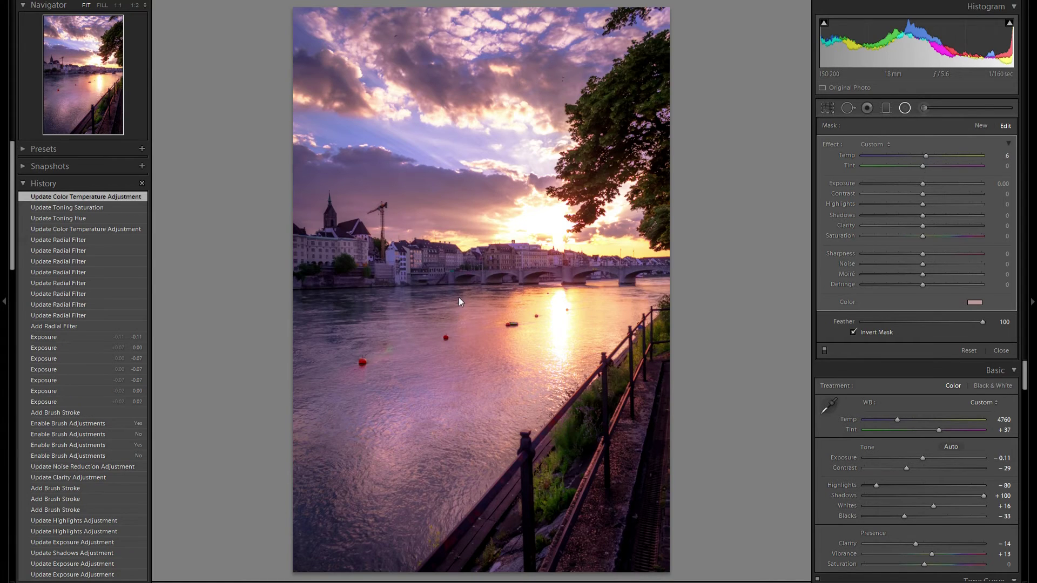
# Duplicate the reflection's radial filter, place the copy over the setting sun and change its tint to orange.
pyautogui.rightClick(513, 327)
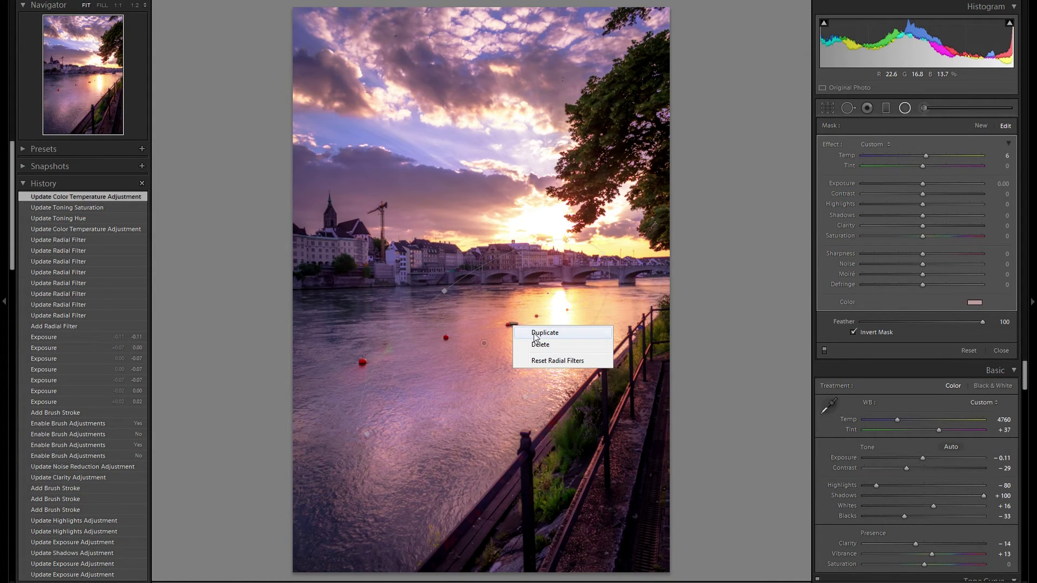
pyautogui.click(541, 333)
pyautogui.moveTo(534, 359); pyautogui.dragTo(567, 218)
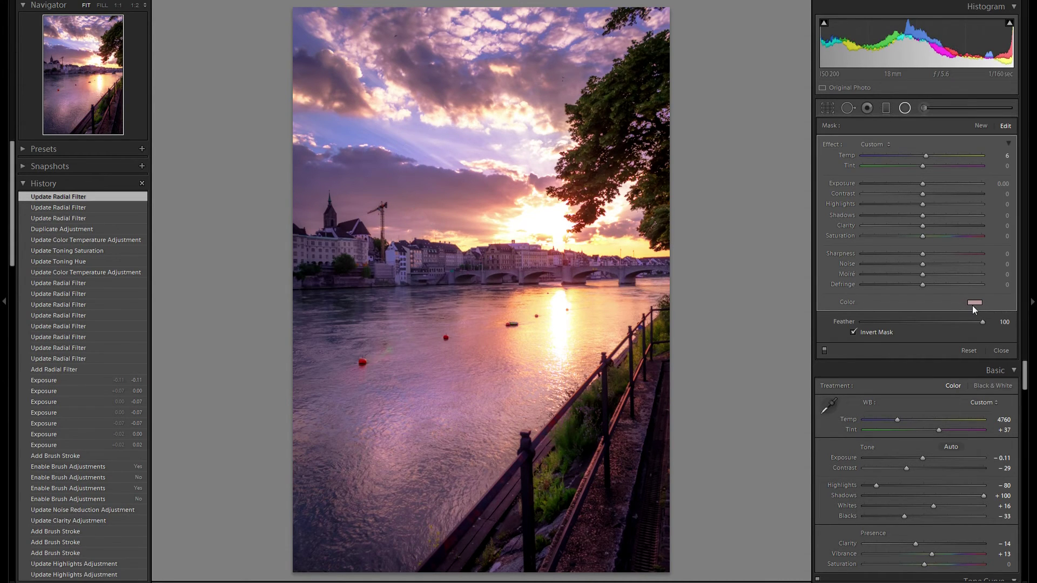
pyautogui.click(974, 302)
pyautogui.moveTo(827, 346); pyautogui.dragTo(842, 345)
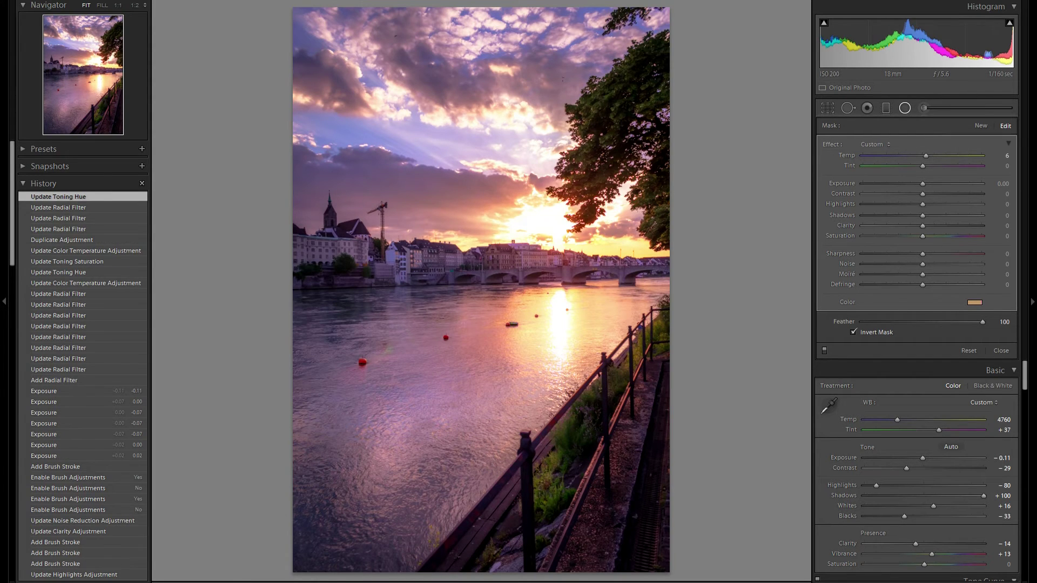
# Add a large salmon-tinted radial filter in the sky, move it over the sun and set its temperature to 45.
pyautogui.click(981, 128)
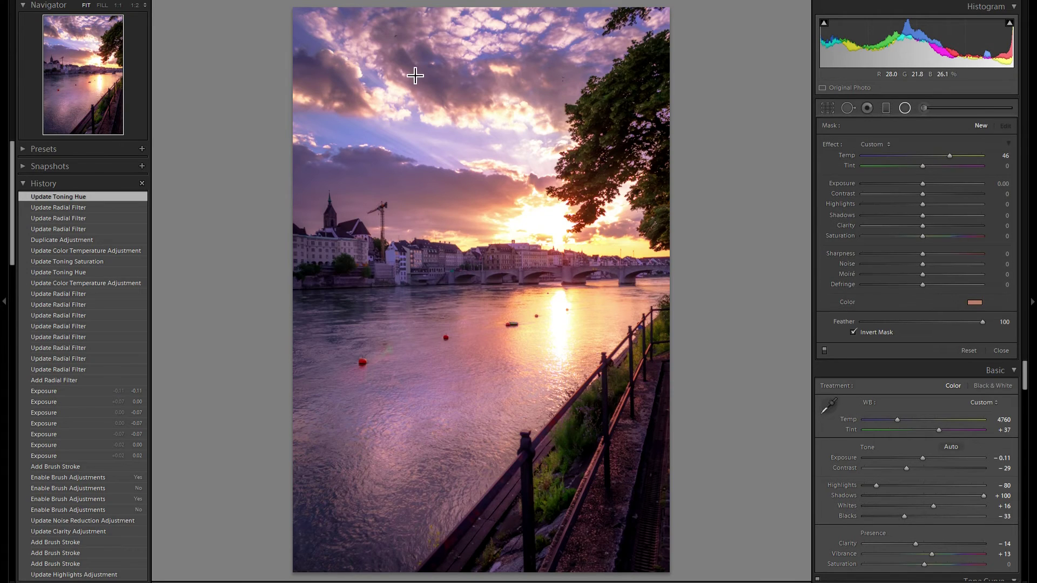
pyautogui.moveTo(408, 69); pyautogui.dragTo(603, 252)
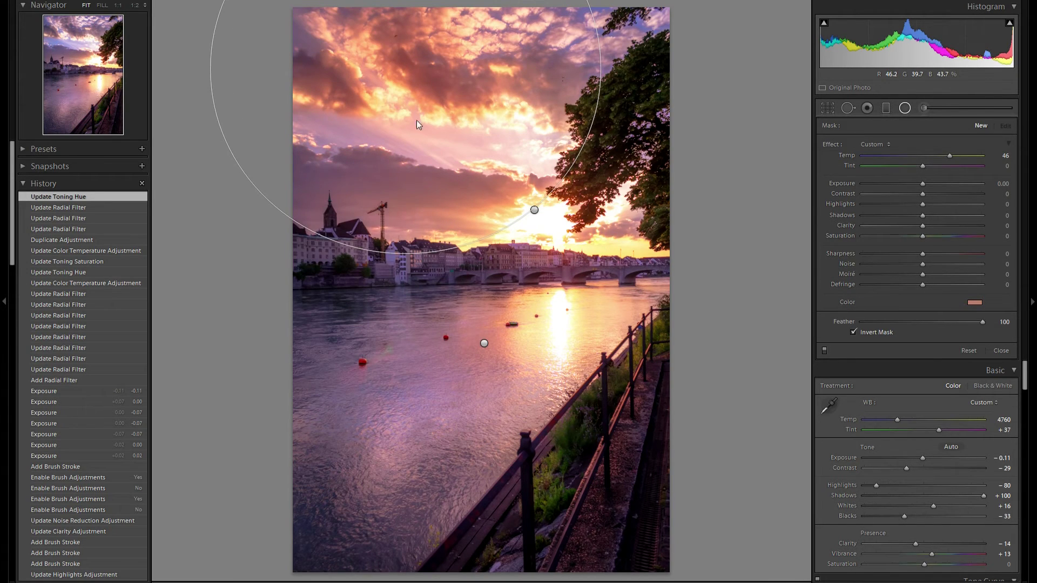
pyautogui.moveTo(423, 101); pyautogui.dragTo(536, 184)
pyautogui.moveTo(950, 156); pyautogui.dragTo(948, 156)
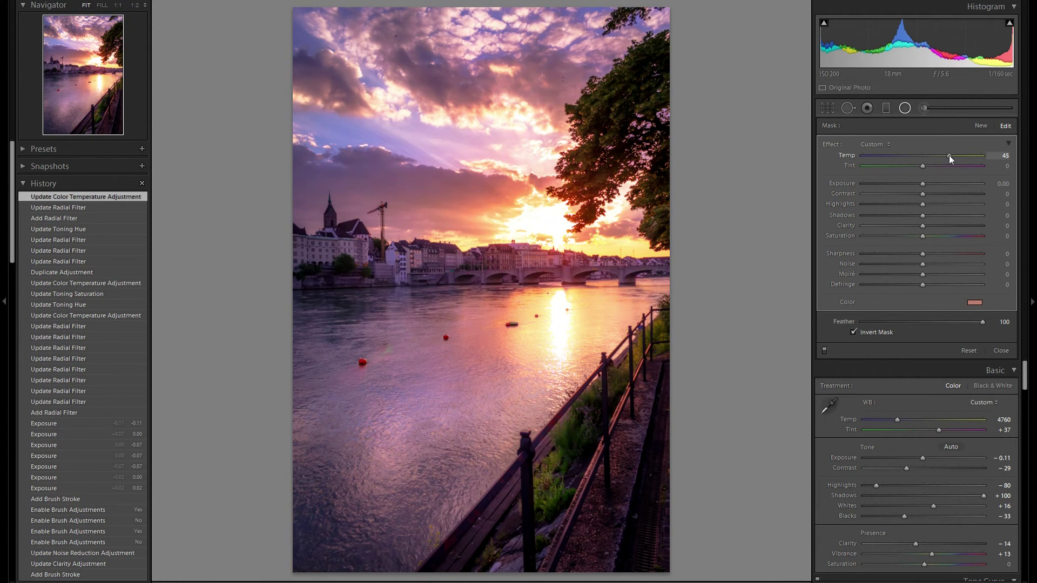
# Reset the sky radial filter's temperature to 0 and change its colour tint to a pale beige.
pyautogui.doubleClick(847, 155)
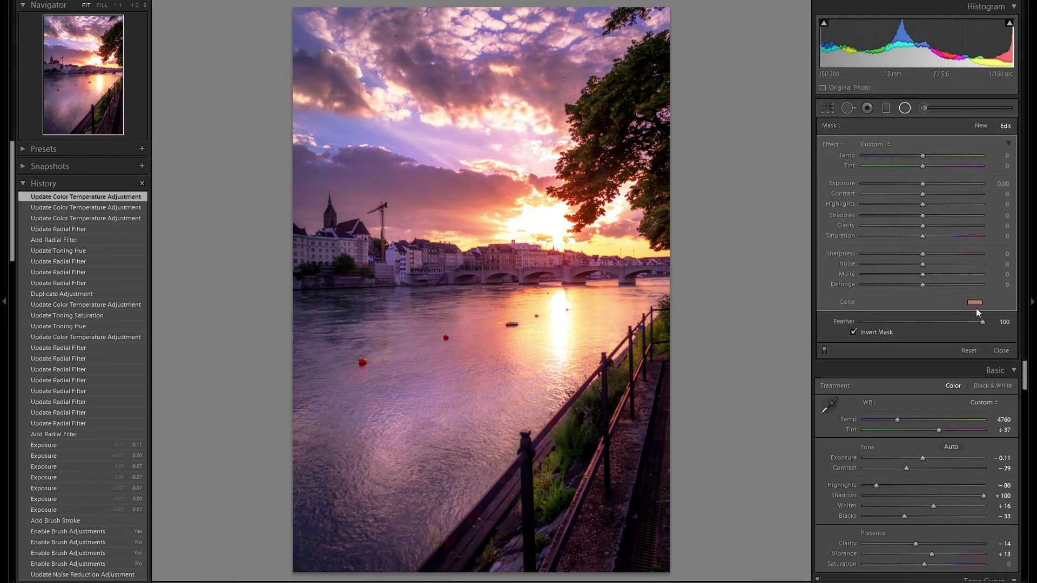
pyautogui.doubleClick(847, 301)
pyautogui.click(974, 302)
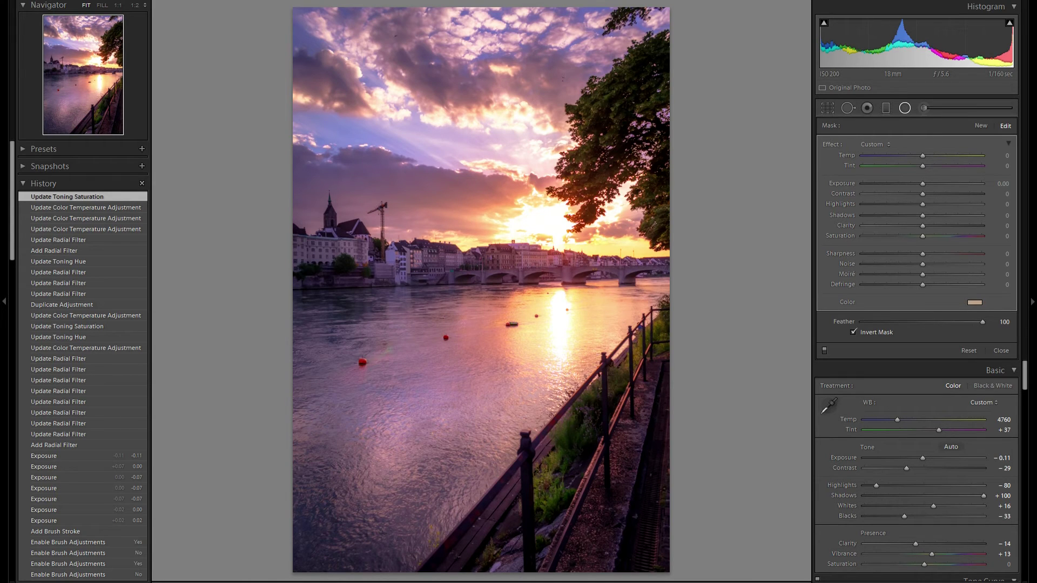
# Add a radial filter over the riverside path and railing, reset its effect settings and raise its exposure slightly.
pyautogui.click(981, 125)
pyautogui.moveTo(577, 522)
pyautogui.mouseDown()
pyautogui.moveTo(617, 363)
pyautogui.moveTo(646, 402)
pyautogui.mouseUp()
pyautogui.doubleClick(832, 145)
pyautogui.moveTo(923, 184); pyautogui.dragTo(933, 184)
# Position and enlarge the wide radial filter on the water below the houses, with exposure 0.38 and temperature 16.
pyautogui.moveTo(357, 313)
pyautogui.mouseDown()
pyautogui.moveTo(457, 328)
pyautogui.moveTo(445, 289)
pyautogui.moveTo(375, 323)
pyautogui.mouseUp()
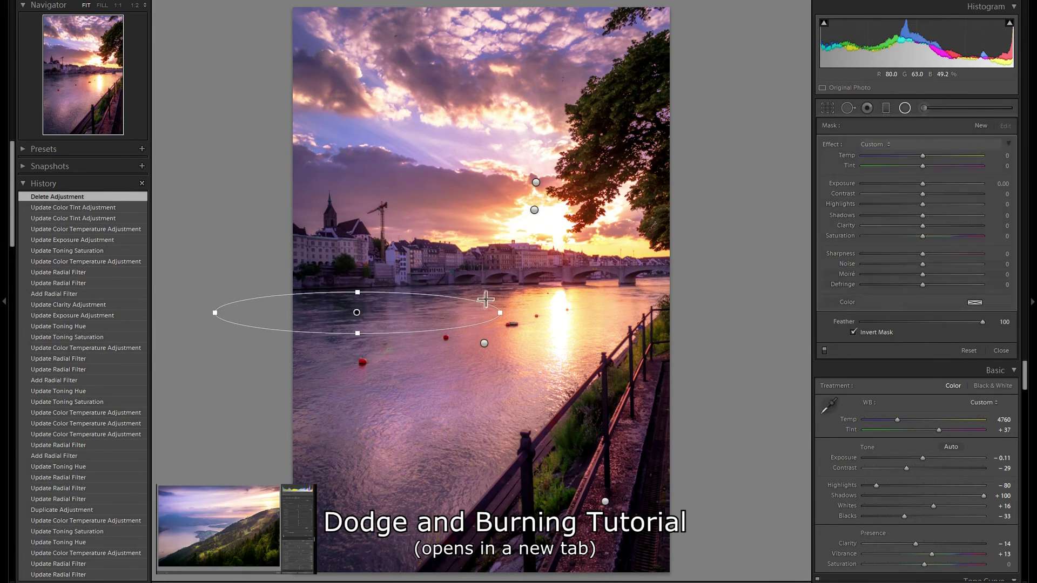
pyautogui.moveTo(513, 288); pyautogui.dragTo(534, 282)
pyautogui.moveTo(380, 345); pyautogui.dragTo(385, 365)
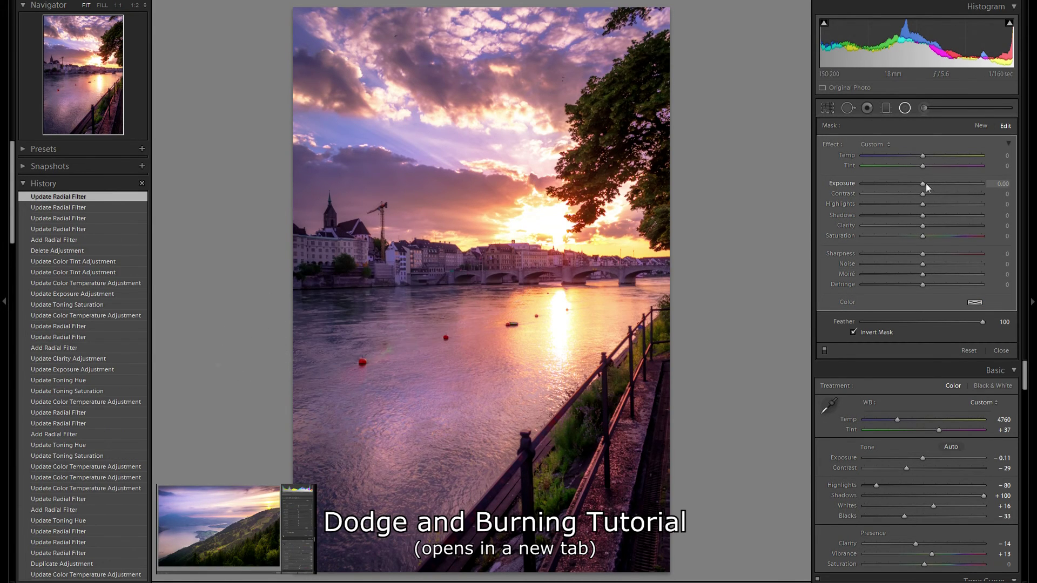
pyautogui.moveTo(925, 184); pyautogui.dragTo(934, 185)
# Stretch the duplicated water filter into a long tilted ellipse, move it to the lower middle of the river and reduce its exposure.
pyautogui.moveTo(256, 457); pyautogui.dragTo(155, 481)
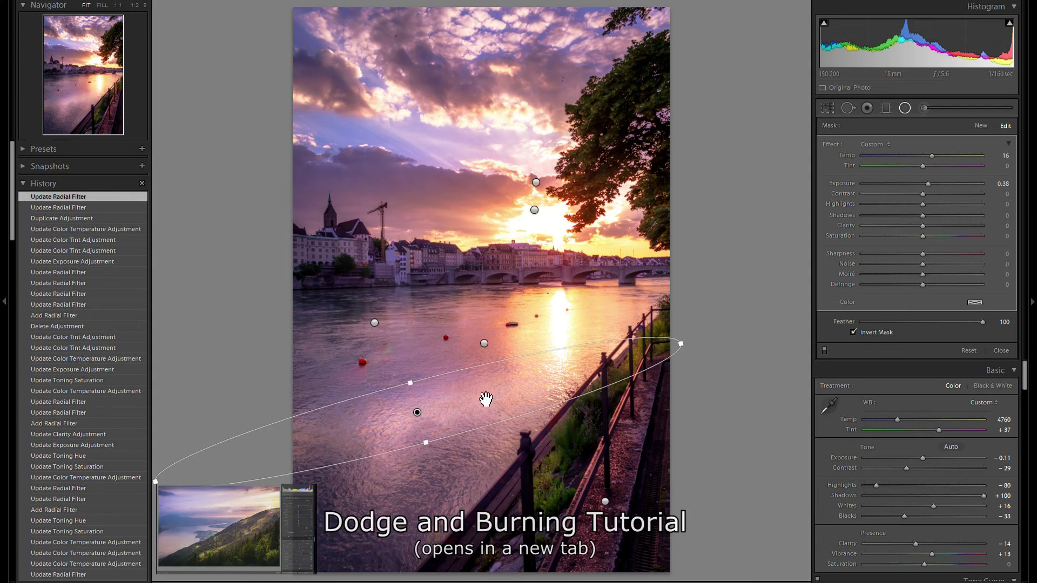
pyautogui.moveTo(486, 400); pyautogui.dragTo(491, 433)
pyautogui.moveTo(930, 184); pyautogui.dragTo(924, 183)
# Duplicate the darkening radial filter near the far bank, move and enlarge the copy around the red buoy, and set its exposure to -0.52.
pyautogui.rightClick(378, 299)
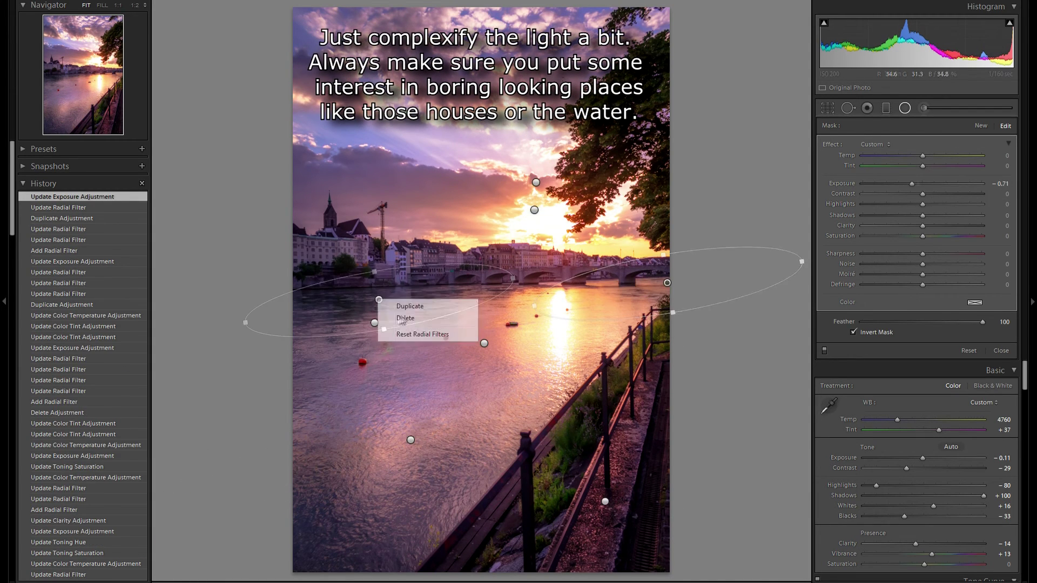
pyautogui.click(406, 306)
pyautogui.moveTo(415, 294); pyautogui.dragTo(416, 359)
pyautogui.moveTo(387, 410); pyautogui.dragTo(388, 416)
pyautogui.moveTo(919, 185); pyautogui.dragTo(914, 185)
# Duplicate the darkening filter by the red buoy, move the copy to the river's lower foreground and resize it.
pyautogui.rightClick(382, 375)
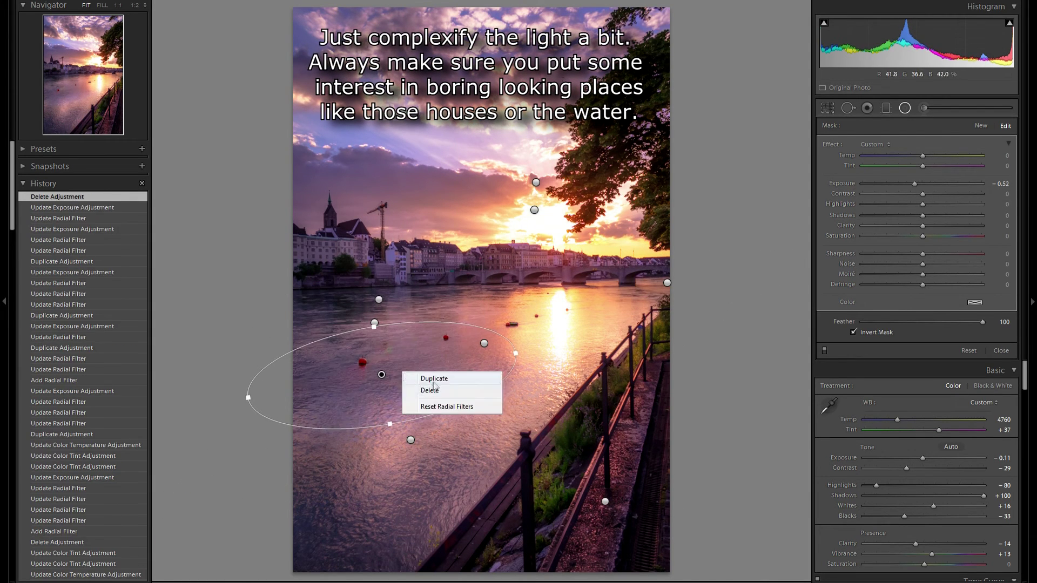
pyautogui.click(416, 378)
pyautogui.moveTo(417, 375); pyautogui.dragTo(390, 546)
pyautogui.moveTo(350, 486); pyautogui.dragTo(350, 459)
pyautogui.moveTo(349, 459); pyautogui.dragTo(349, 458)
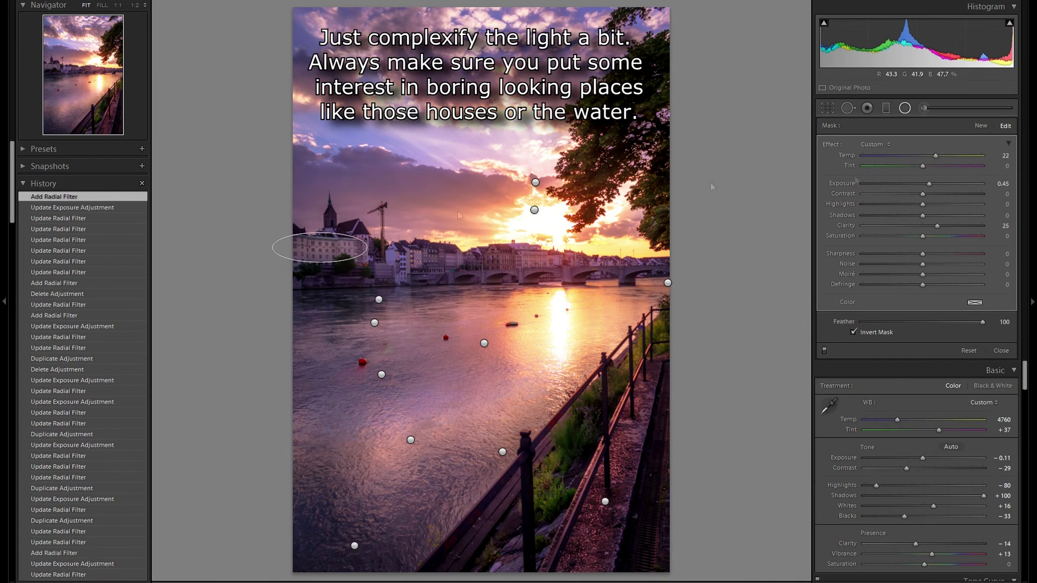
# Set the church-side houses' radial filter to temperature 11, tint 19 and exposure 0.52, and place a copy with tint 11 over the neighbouring houses.
pyautogui.moveTo(923, 156)
pyautogui.mouseDown()
pyautogui.moveTo(930, 183)
pyautogui.moveTo(933, 167)
pyautogui.mouseUp()
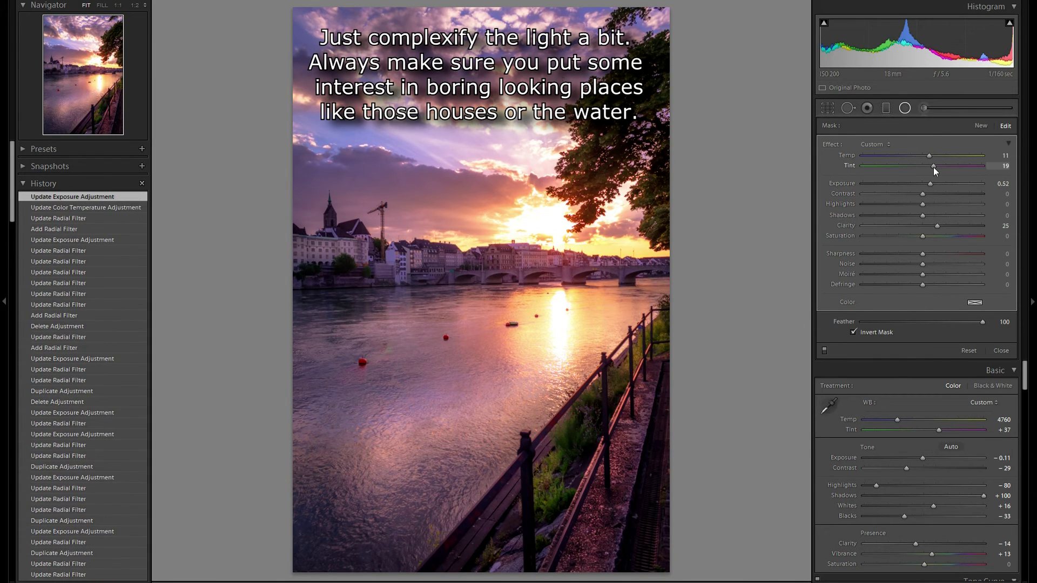
pyautogui.rightClick(319, 247)
pyautogui.click(349, 255)
pyautogui.moveTo(319, 247); pyautogui.dragTo(427, 257)
pyautogui.moveTo(933, 167); pyautogui.dragTo(929, 168)
# Duplicate the house filter onto the buildings behind the bridge, widen the copy, set its exposure to 0.42 and reset its tint to 0.
pyautogui.rightClick(425, 260)
pyautogui.click(449, 266)
pyautogui.moveTo(426, 258); pyautogui.dragTo(522, 259)
pyautogui.moveTo(569, 259); pyautogui.dragTo(594, 258)
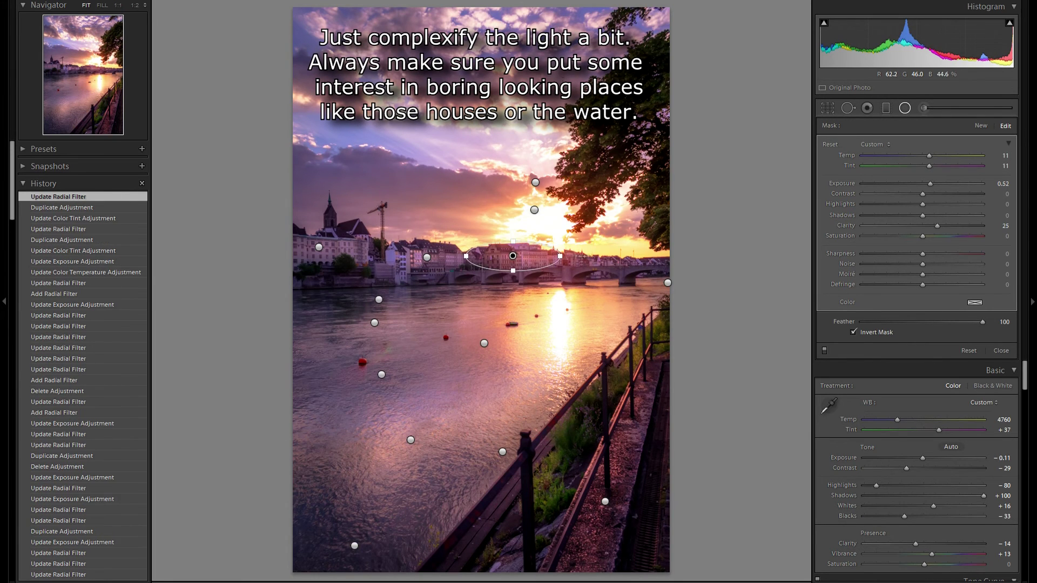
pyautogui.moveTo(522, 259); pyautogui.dragTo(537, 256)
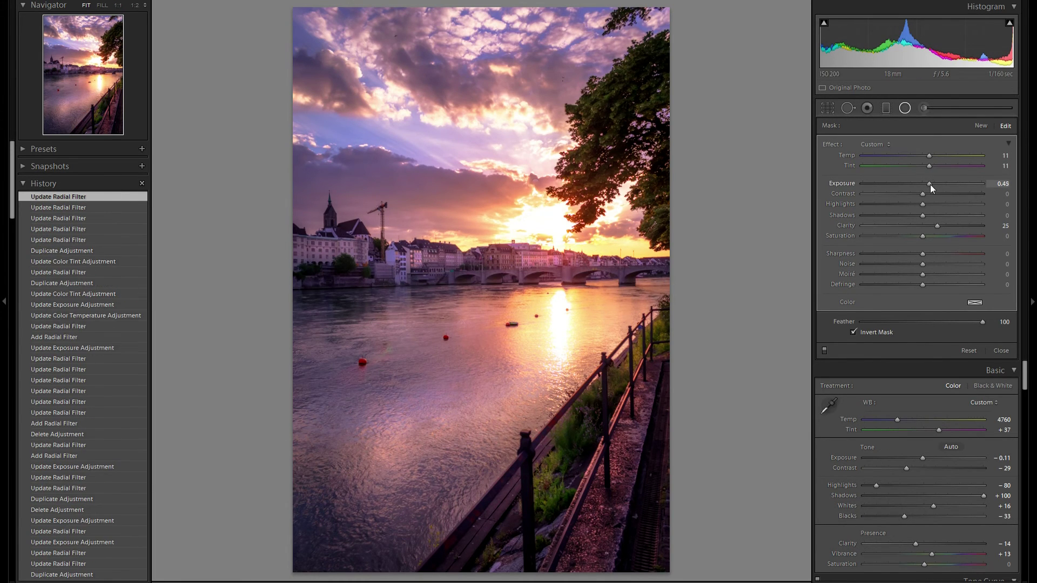
pyautogui.moveTo(929, 184); pyautogui.dragTo(929, 183)
pyautogui.doubleClick(853, 165)
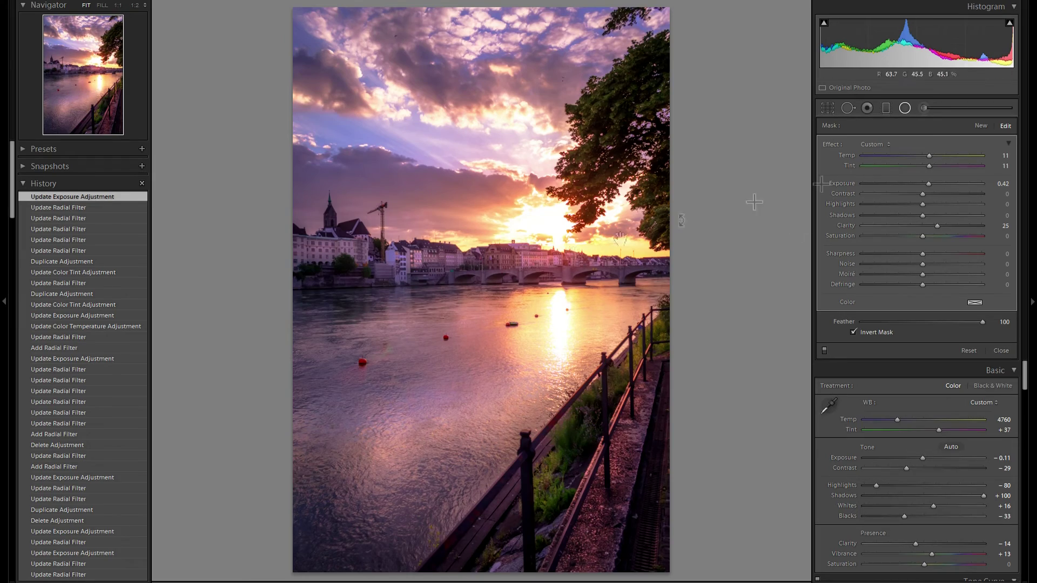
# Add a thin radial filter along the bridge arches with temperature 9, exposure 0.45 and clarity 25, and fine-tune its position.
pyautogui.click(685, 298)
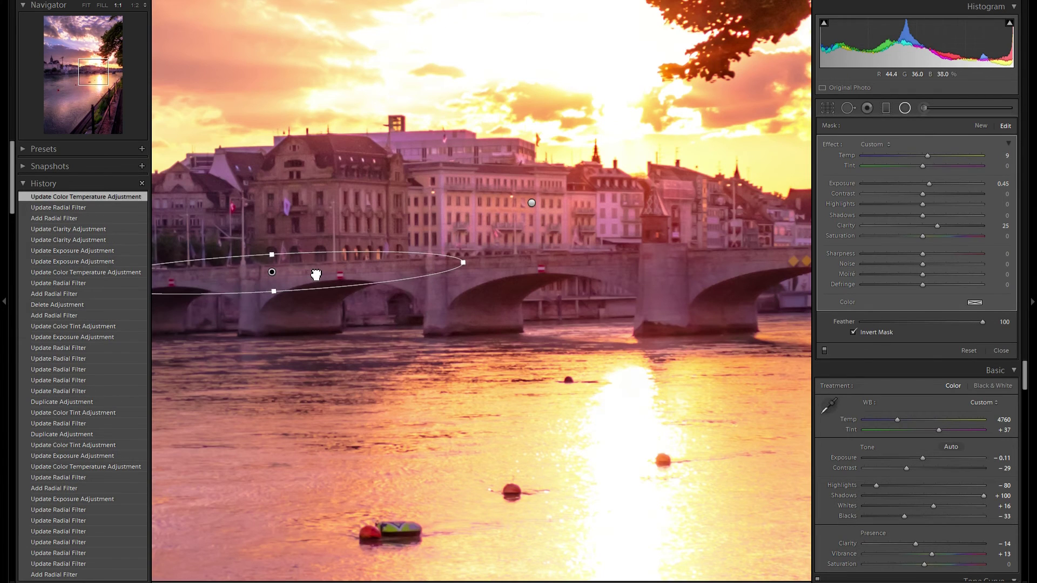
pyautogui.moveTo(316, 275); pyautogui.dragTo(323, 276)
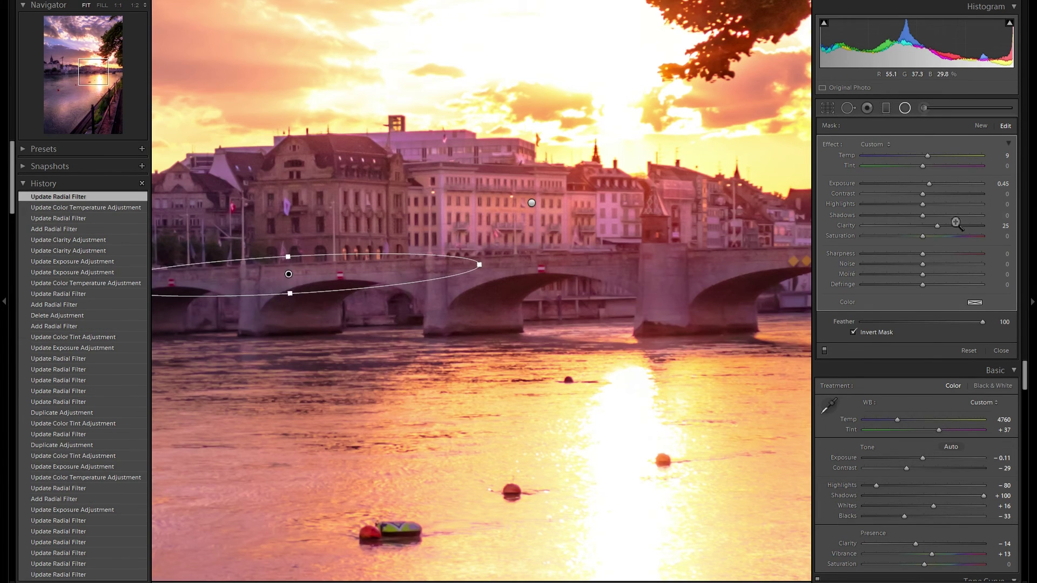
pyautogui.press('z')
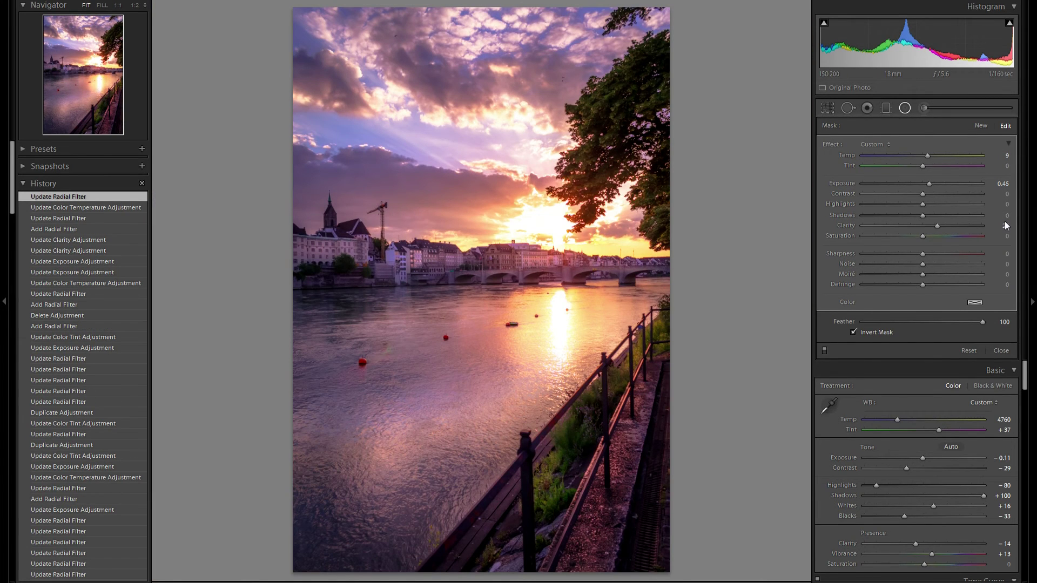
# Compare the photo with radial filters off and on and with its original import state, and return to the latest history state.
pyautogui.click(824, 351)
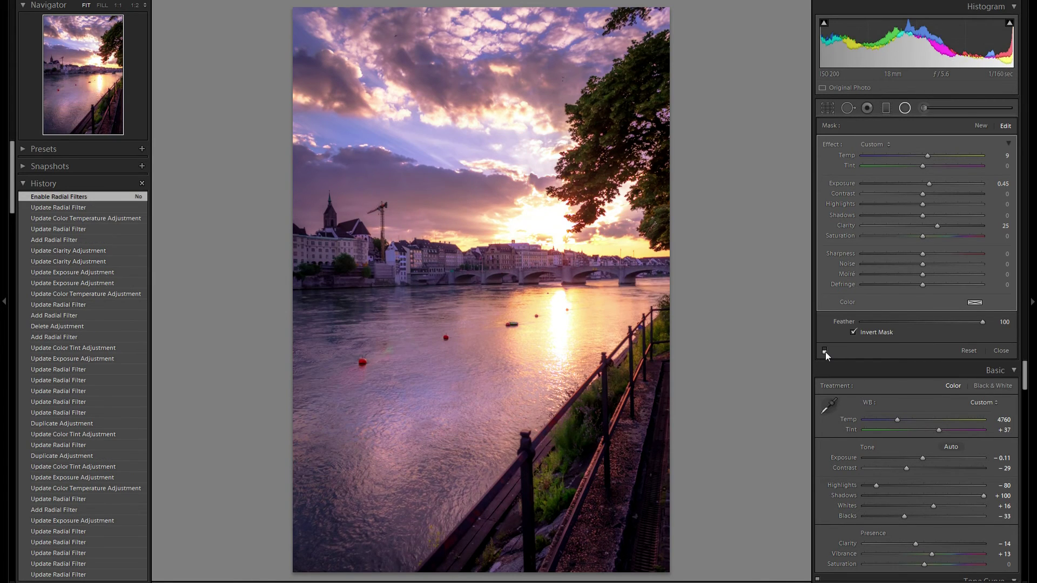
pyautogui.click(825, 351)
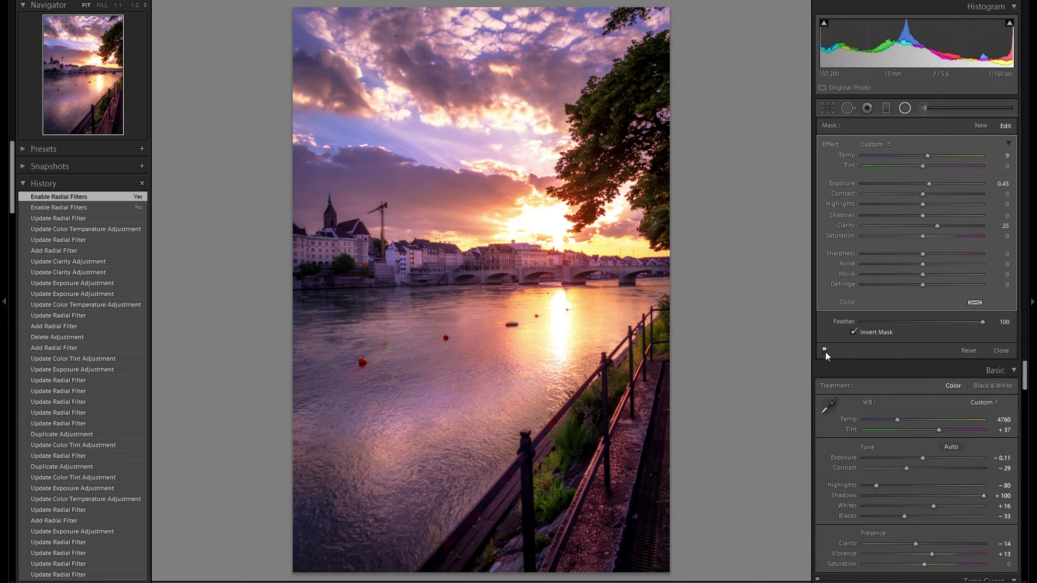
pyautogui.scroll(-7, 75, 210)
pyautogui.scroll(-20, 76, 211)
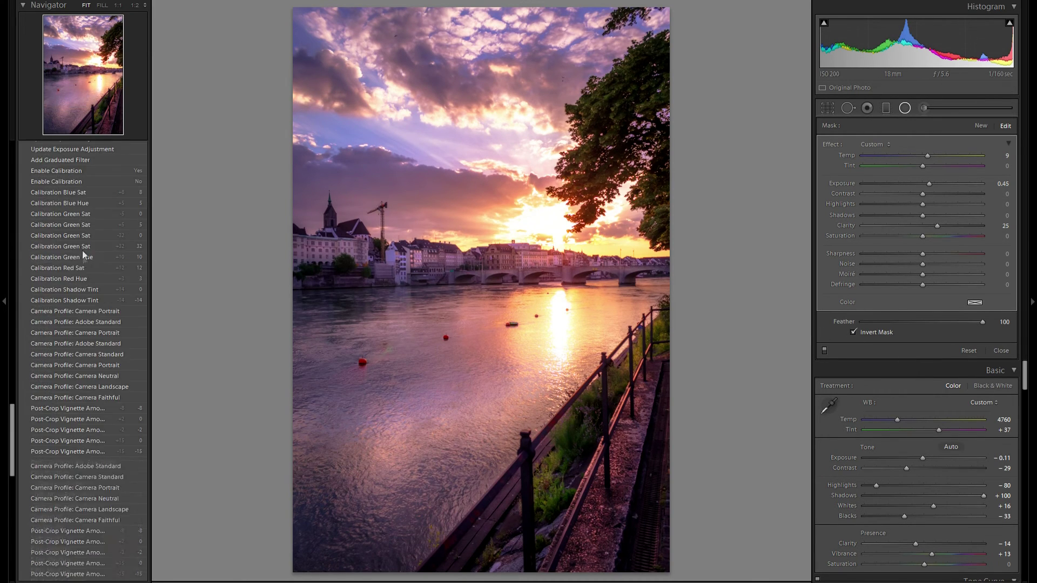
pyautogui.click(113, 556)
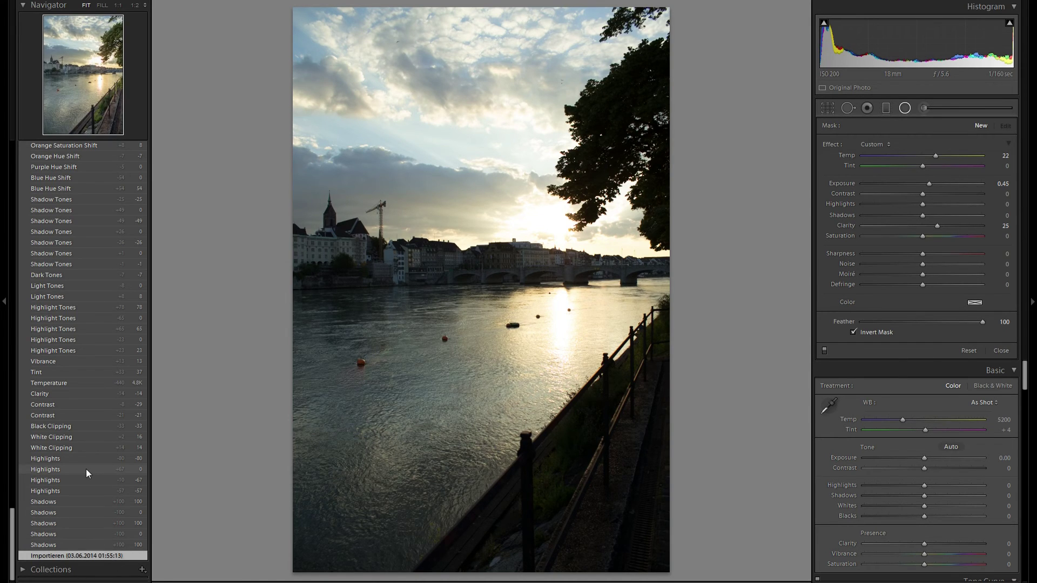
pyautogui.scroll(15, 85, 469)
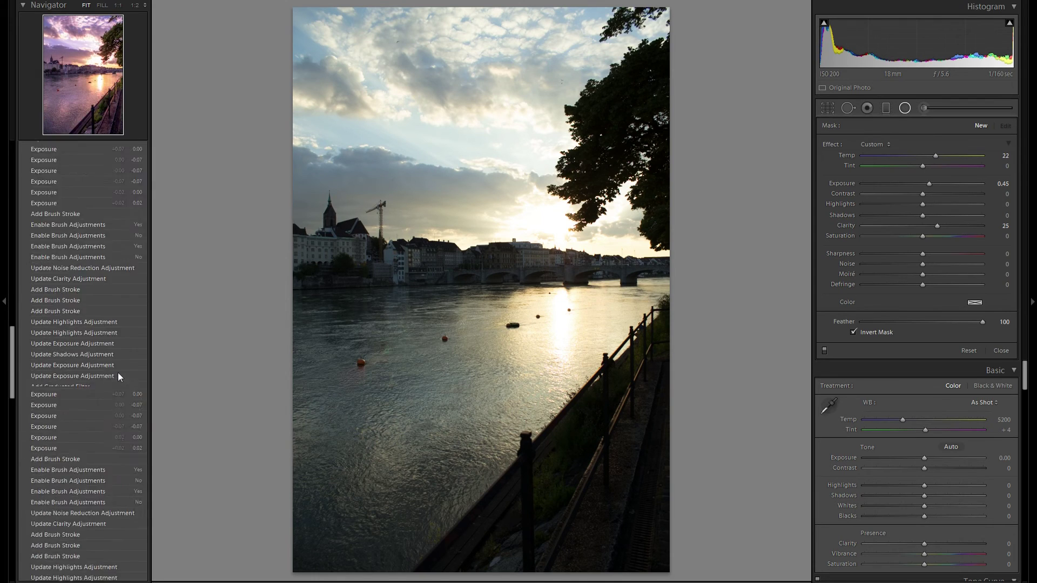
pyautogui.scroll(10, 119, 352)
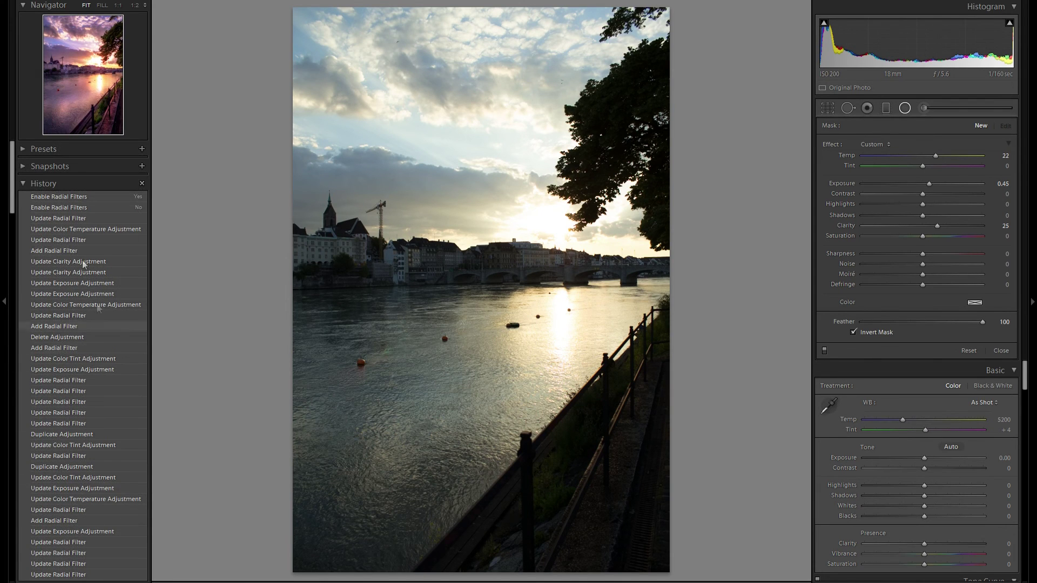
pyautogui.click(81, 194)
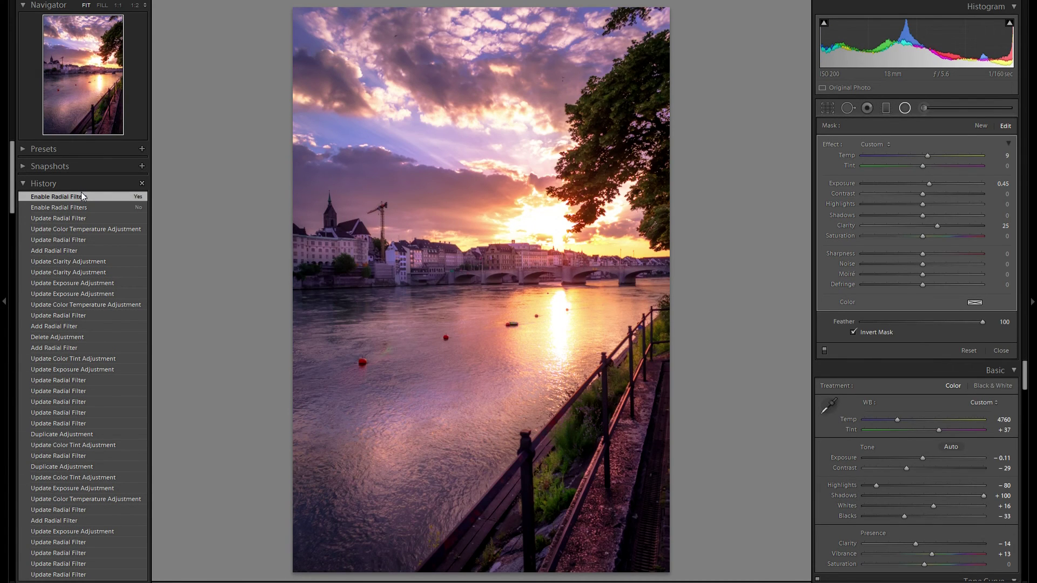